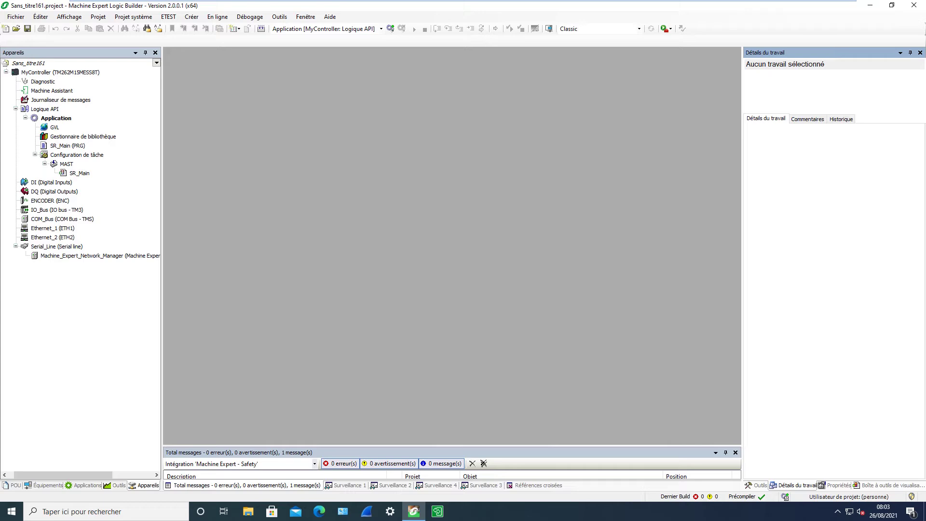
Add two TMSES4 communication modules to COM_Bus, named TMSES4_D and TMSES4_G.
right_click(44, 220)
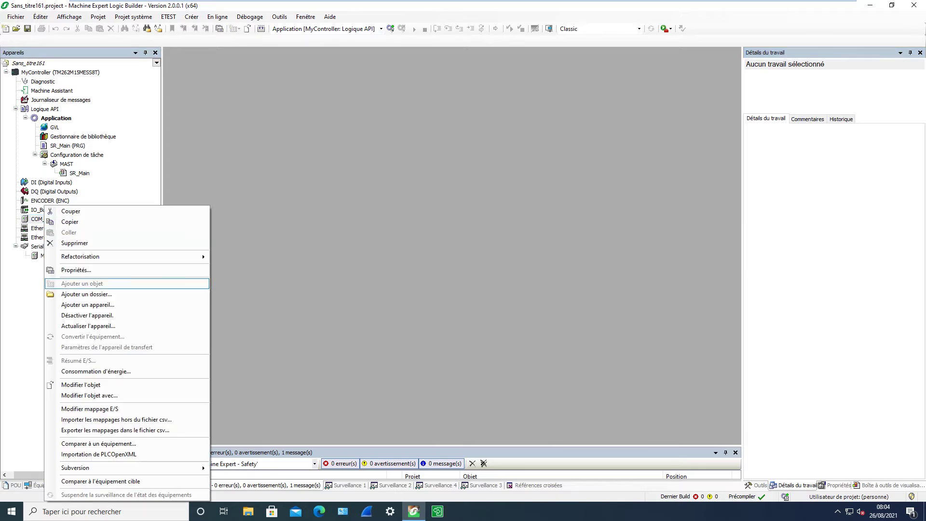
click(88, 304)
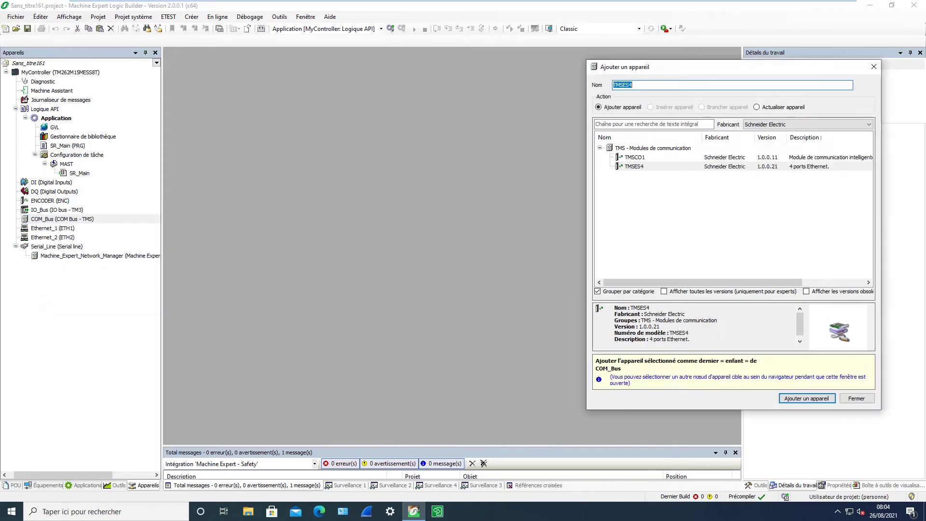
click(634, 166)
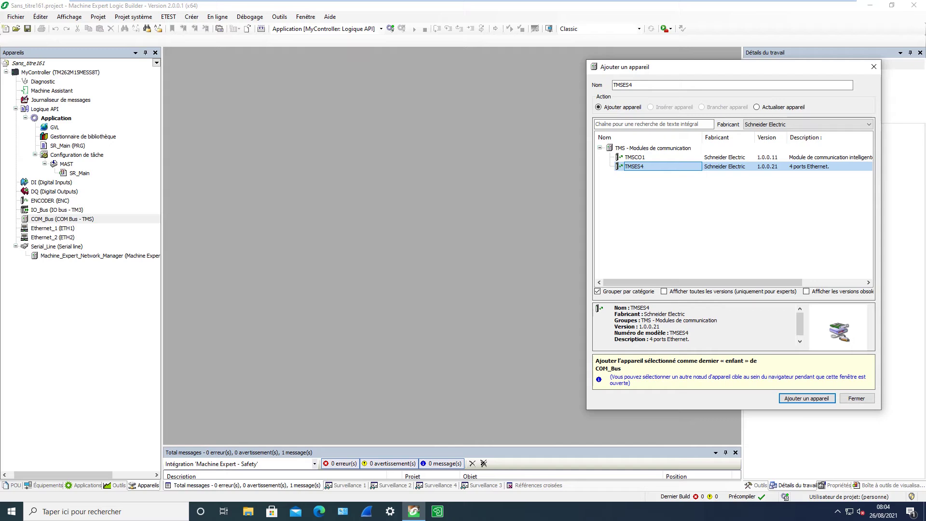
click(641, 86)
text(_)
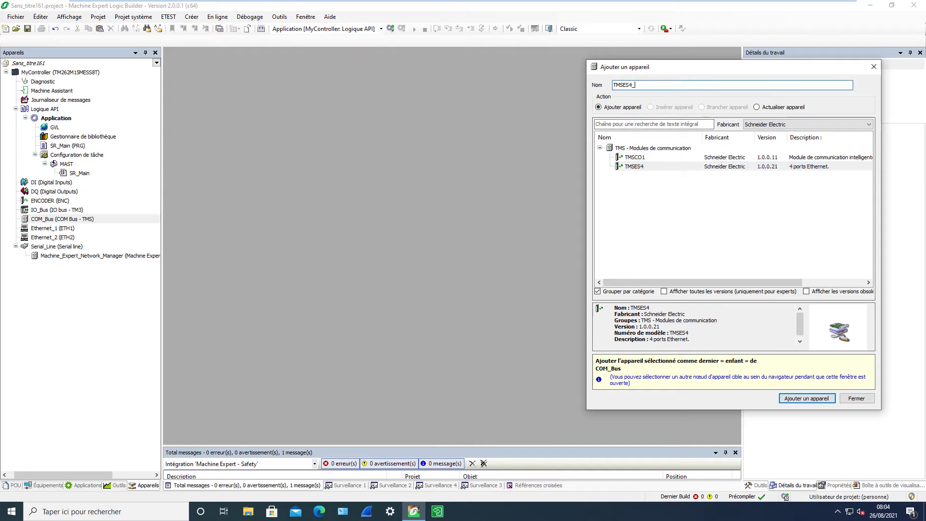
text(D)
key(Return)
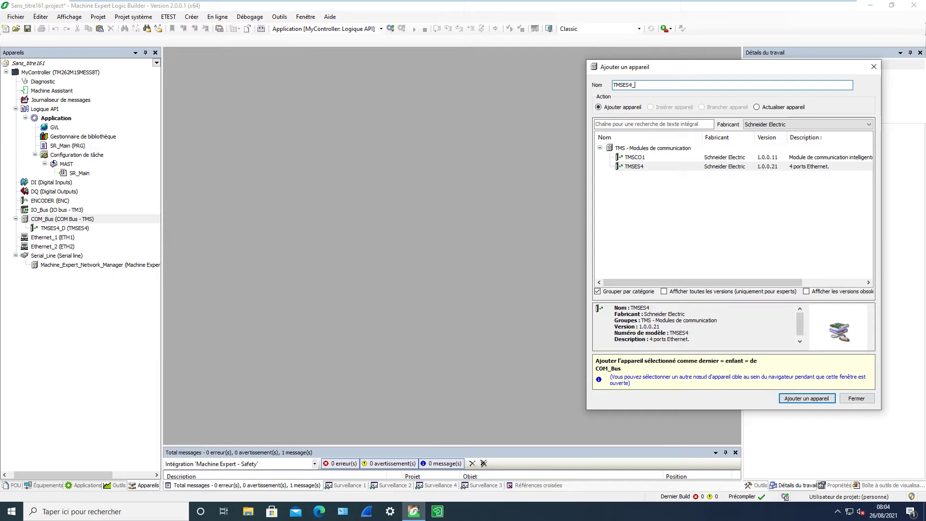
text(G)
key(Return)
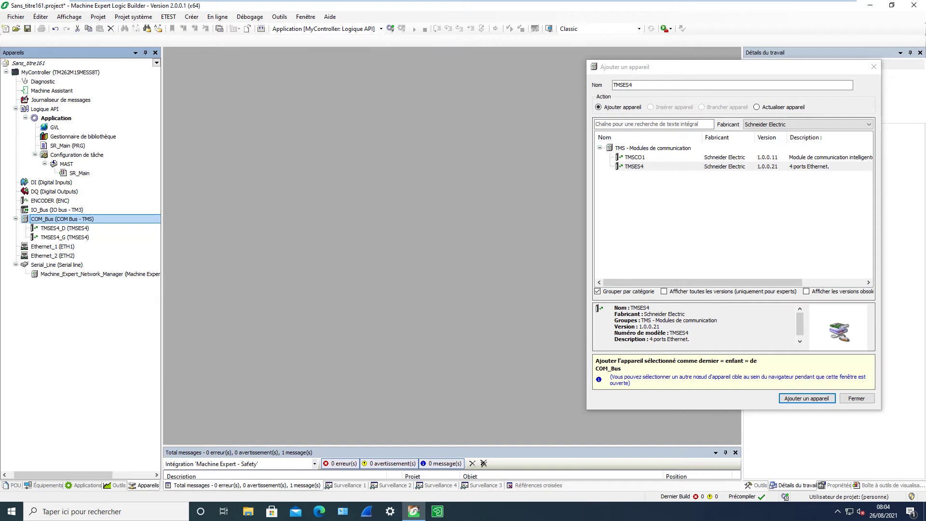
click(857, 398)
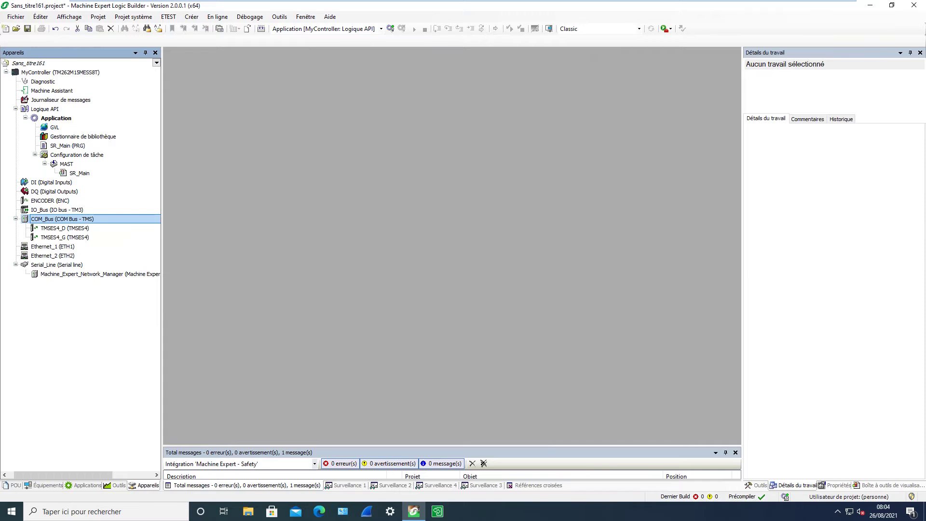
Give TMSES4_G the fixed IP address 192.168.0.62 with subnet mask 255.255.255.0.
click(65, 238)
key(Return)
text(19)
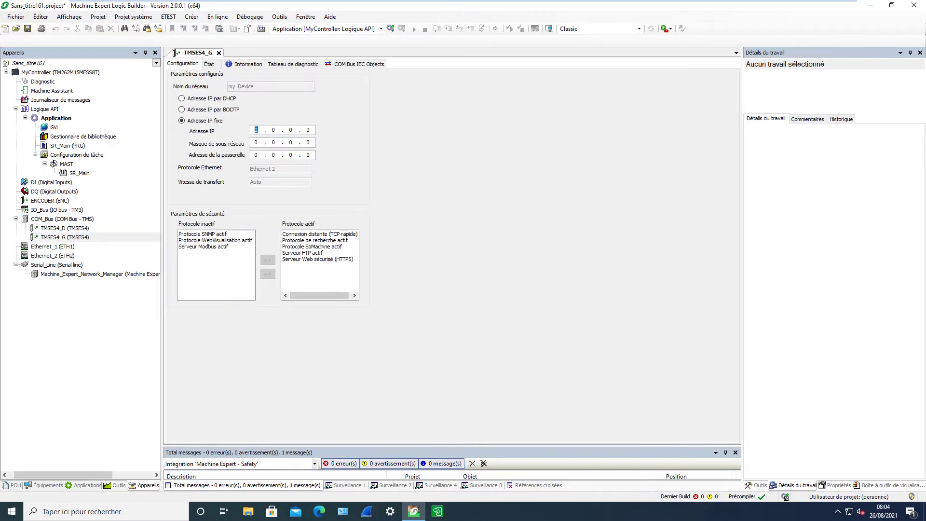
text(2 . 168 . 0 . 62)
key(Tab)
text(255255255)
Activate the SNMP, WebVisualisation and Modbus server protocols on TMSES4_G.
click(203, 234)
shift+click(202, 246)
click(267, 260)
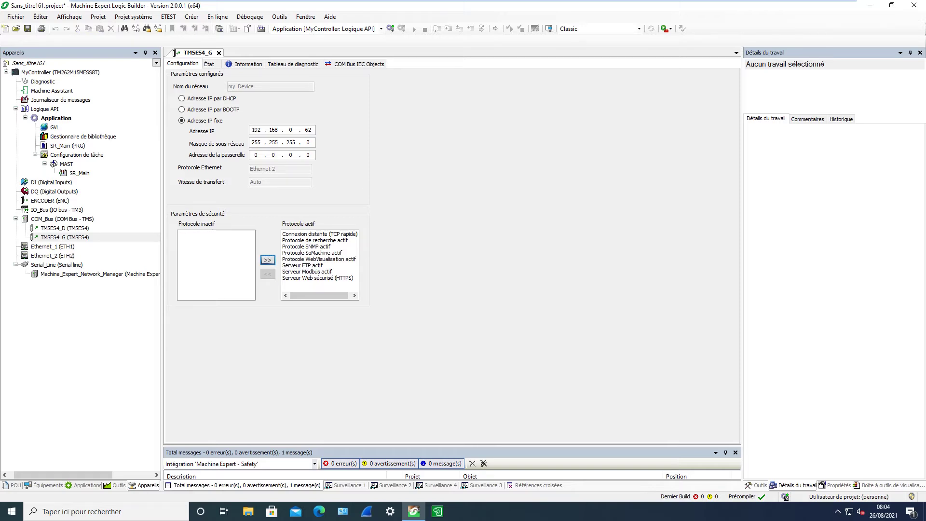
Set Ethernet_1's fixed IP address to 172.20.0.1 with subnet mask 255.255.255.0, and activate its SNMP, WebVisualisation and Modbus server protocols.
click(48, 247)
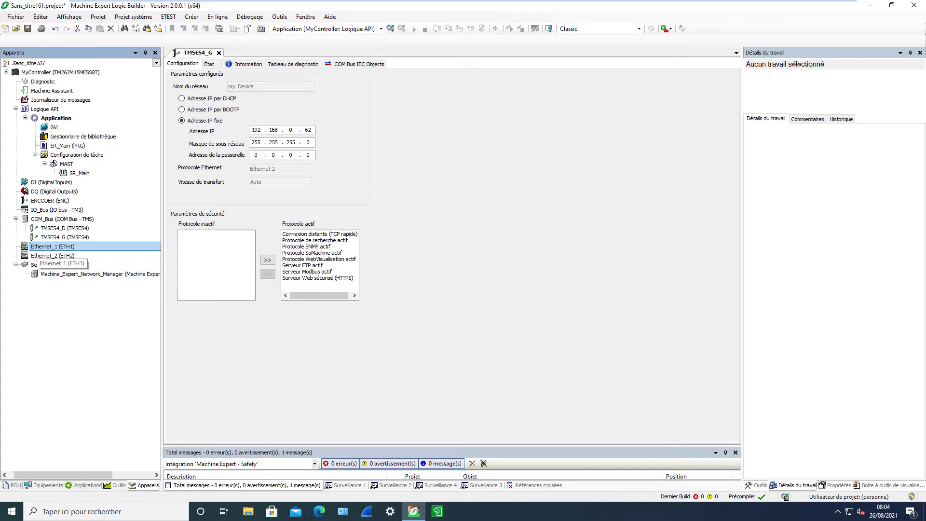
double_click(48, 247)
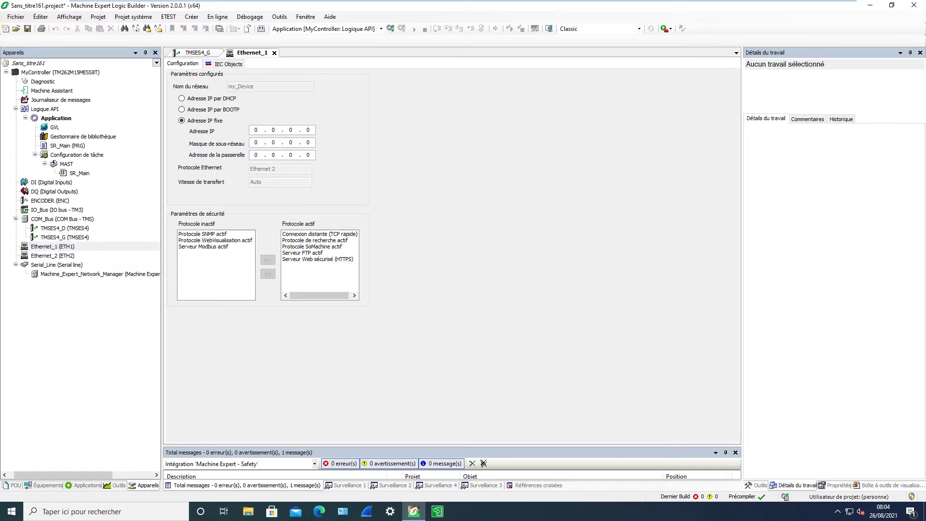
double_click(256, 130)
text(172 . 20 . 0 . 1)
click(256, 143)
text(2)
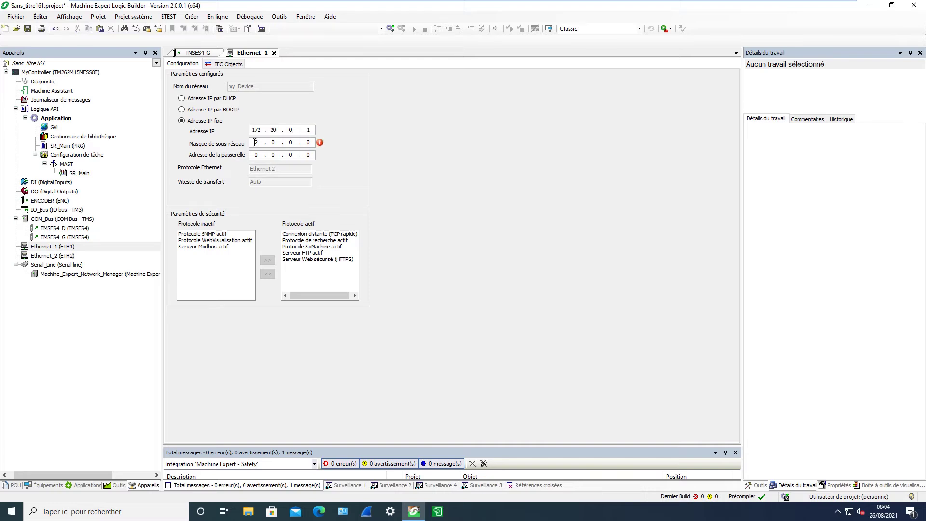
text(55 . 255 . 255 .)
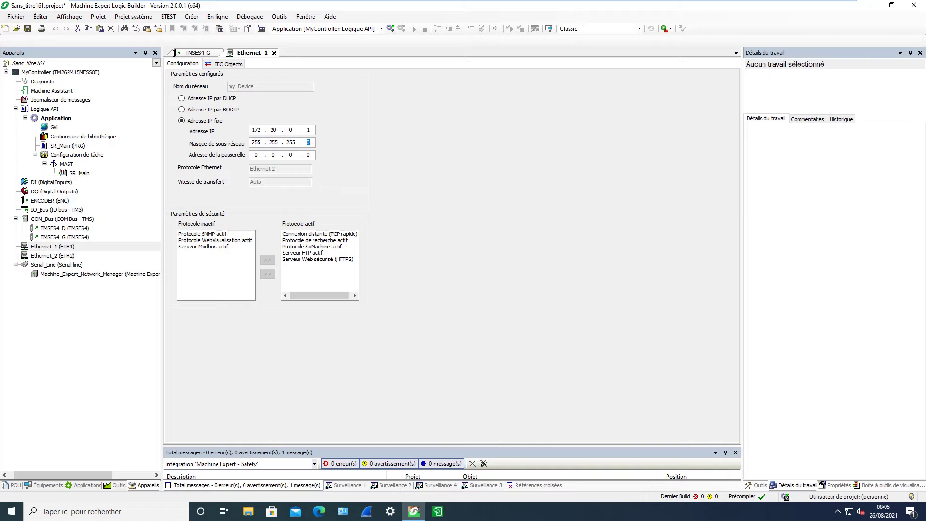
drag(212, 234, 217, 247)
click(267, 260)
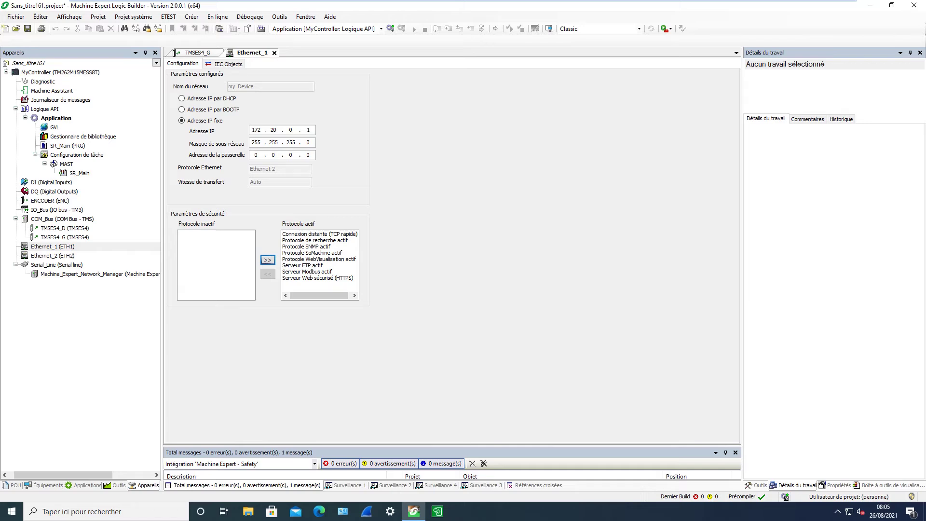
Add a Sercos Master protocol manager to Ethernet_1.
right_click(41, 246)
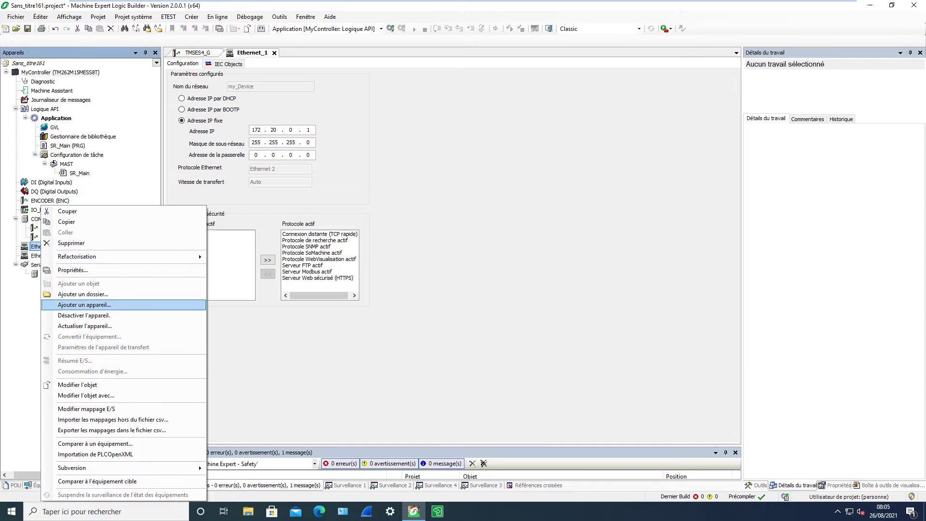
click(84, 305)
click(641, 194)
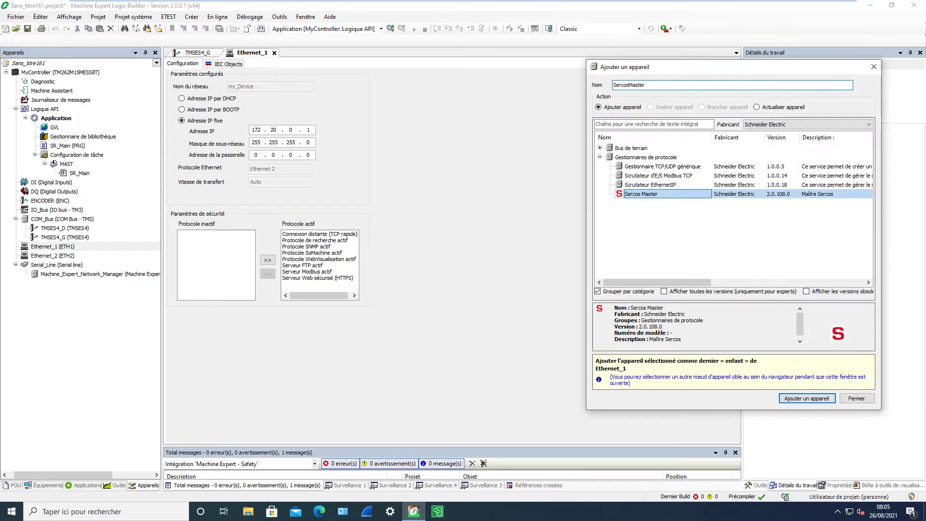
click(807, 399)
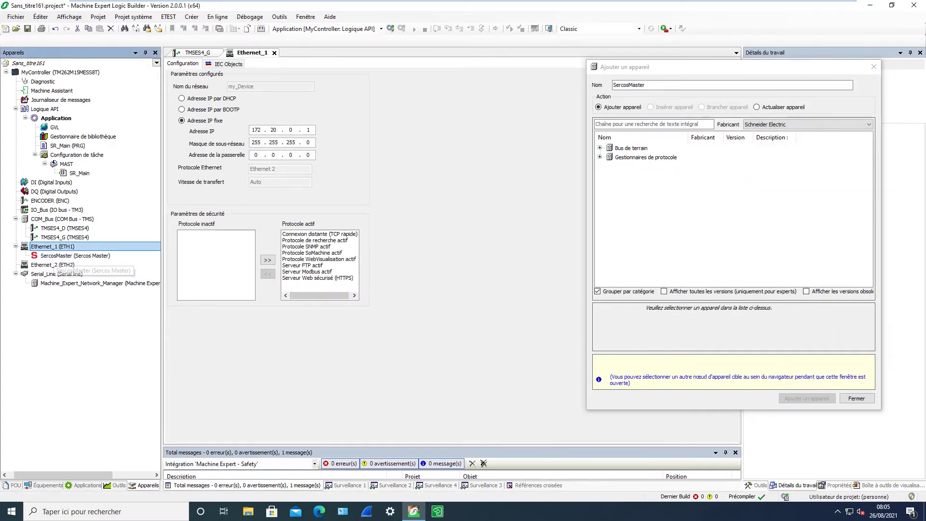
Add a Safety PLC under SercosMaster, keeping the name Safety_PLC.
click(59, 257)
click(647, 203)
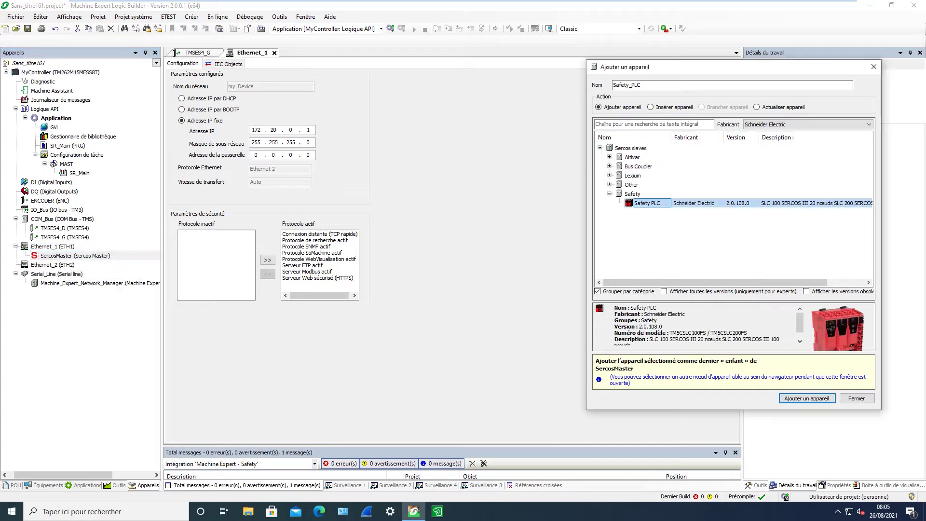
key(Return)
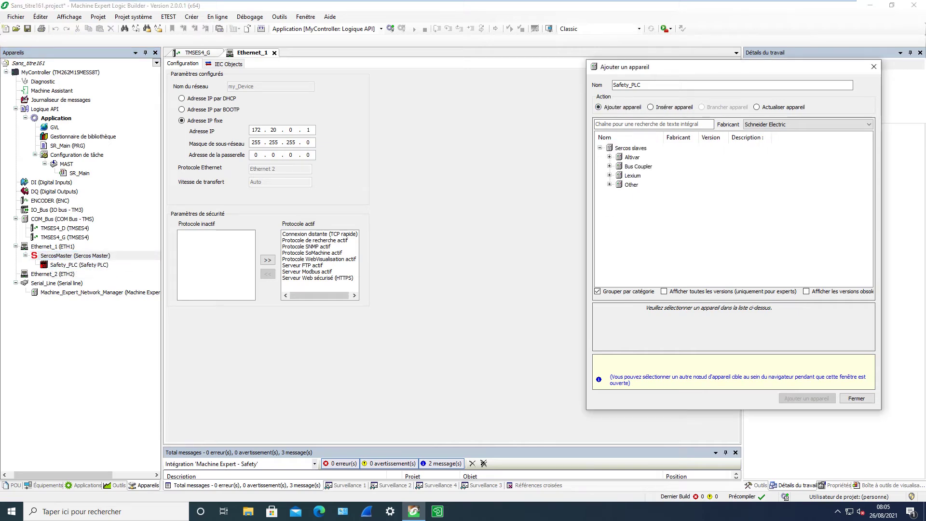
Add the TM5NS31 bus coupler under SercosMaster with the name IO_BC_Device.
click(610, 166)
click(646, 176)
key(Return)
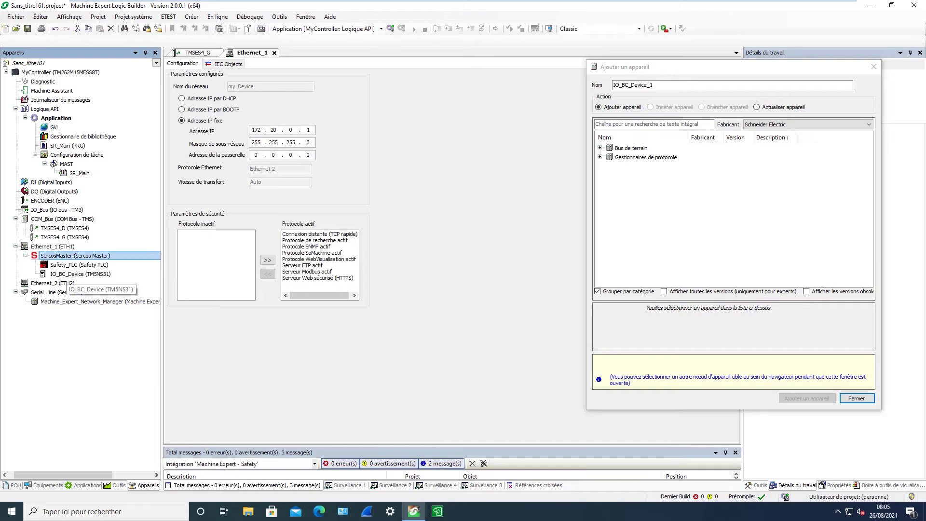
Find the TM5SPS3 power supply module with the filter sps3 and add it to IO_BC_Device.
click(80, 273)
click(653, 125)
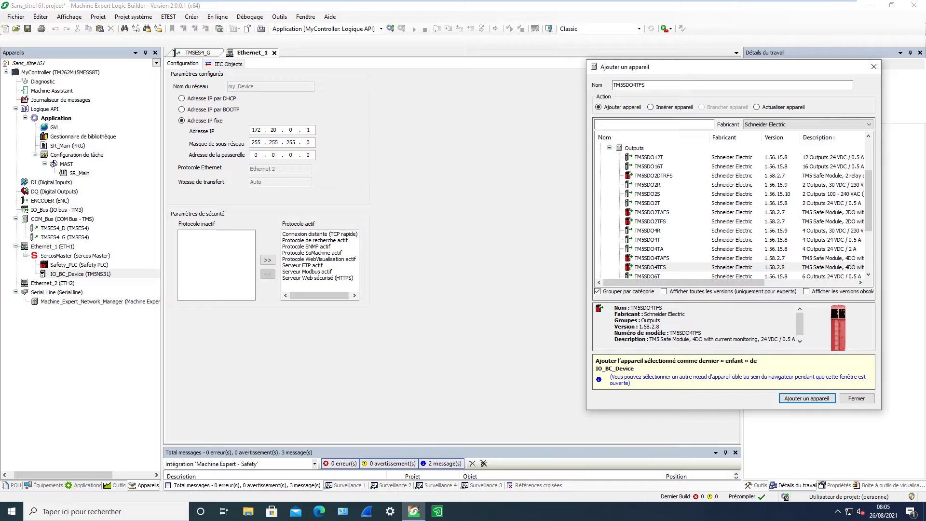
text(sps3)
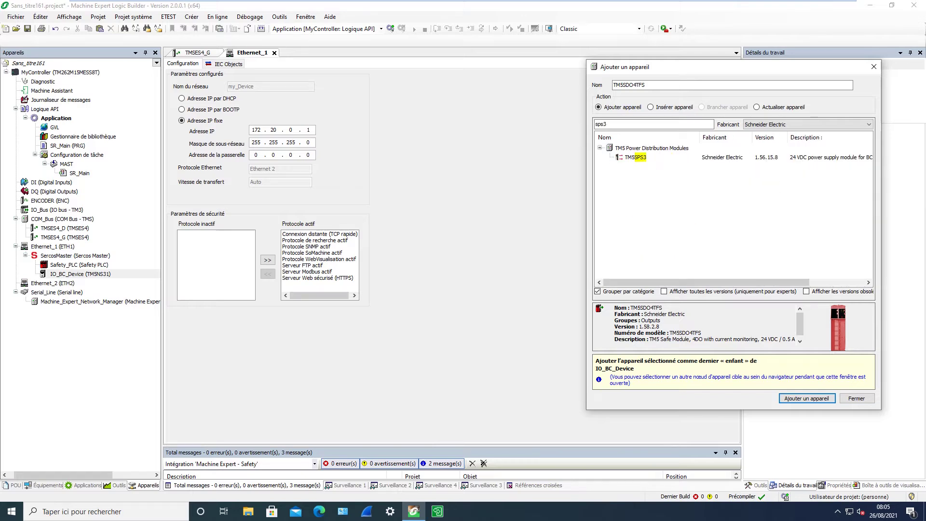
key(ctrl+a)
click(635, 157)
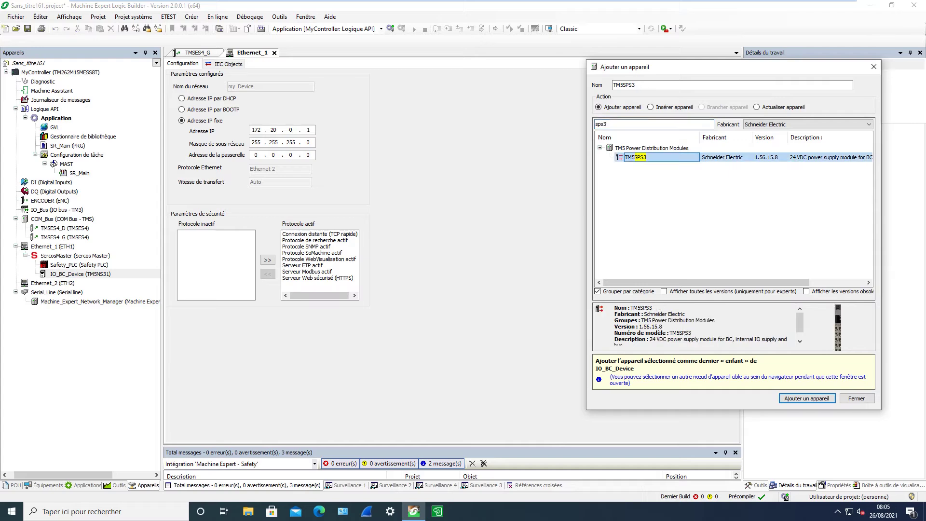
key(Return)
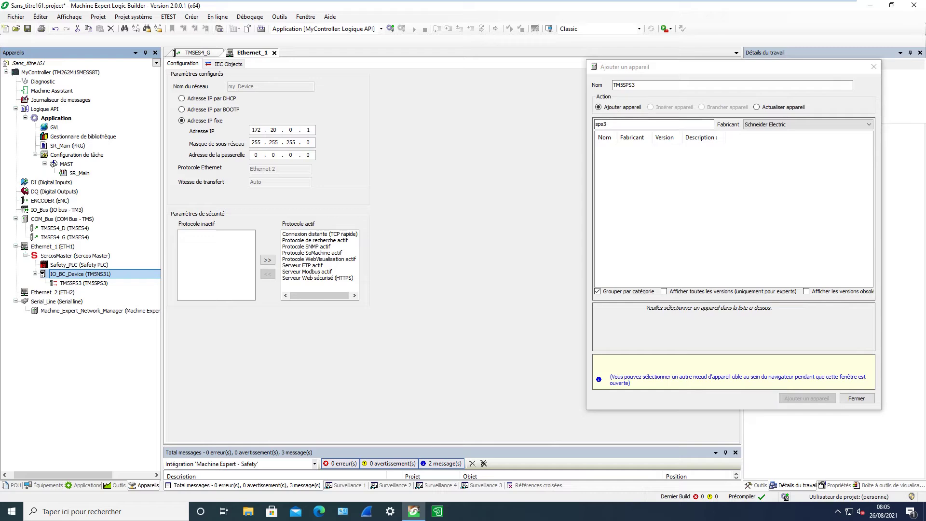
Find the TM5SAI6TH temperature input module with the filter 6th and add it to IO_BC_Device.
key(BackSpace)
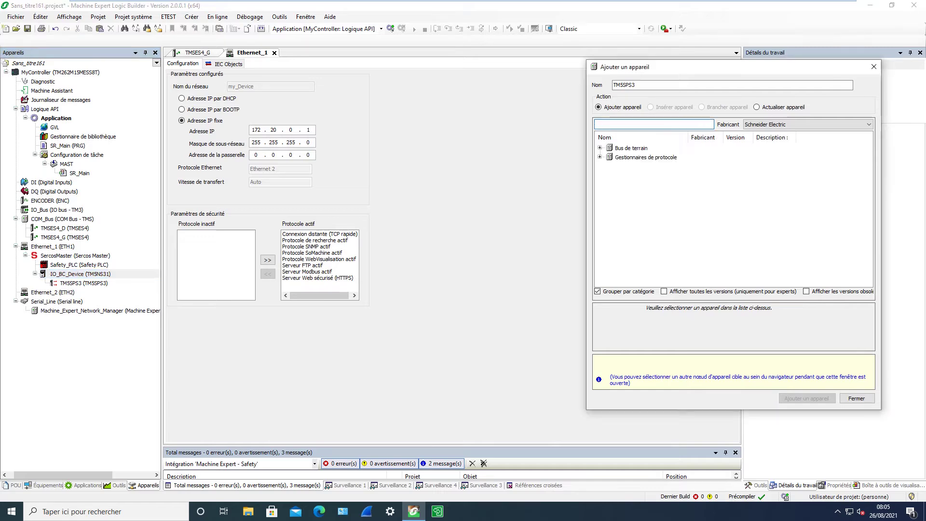
click(80, 274)
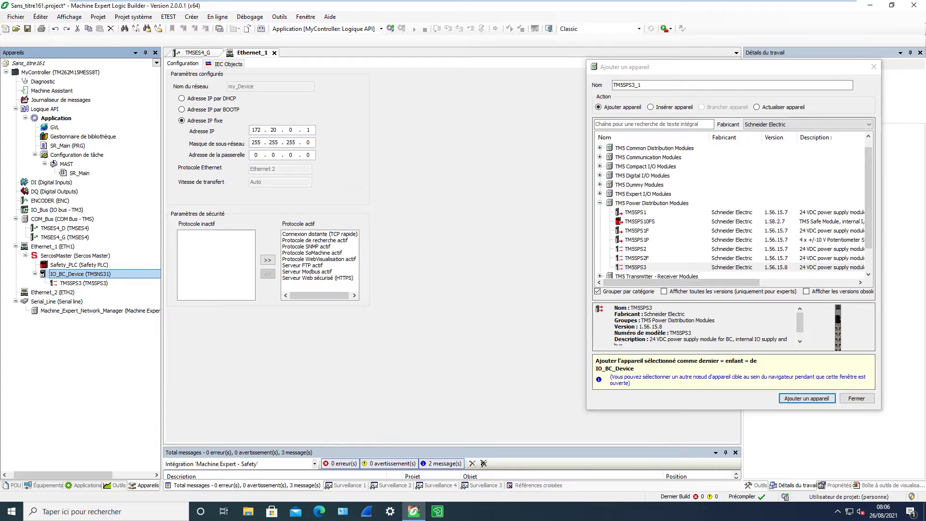
click(627, 124)
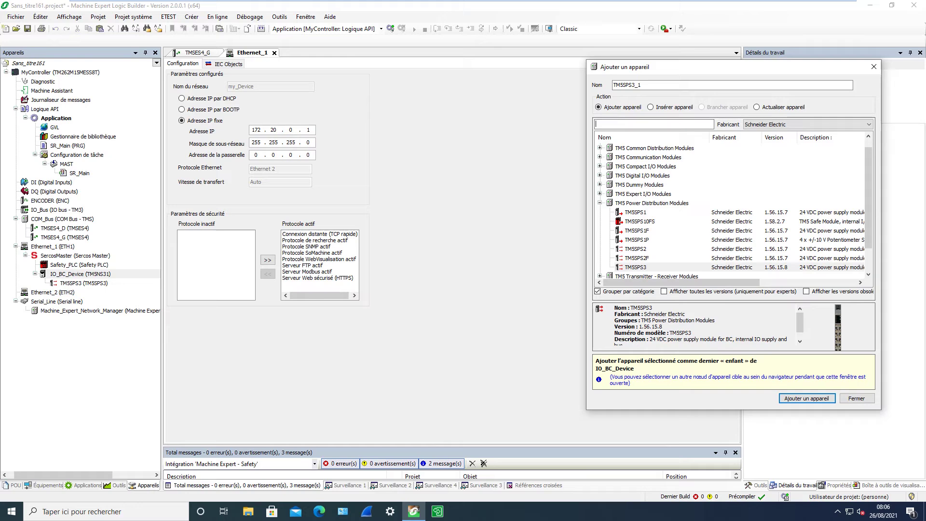
text(6th)
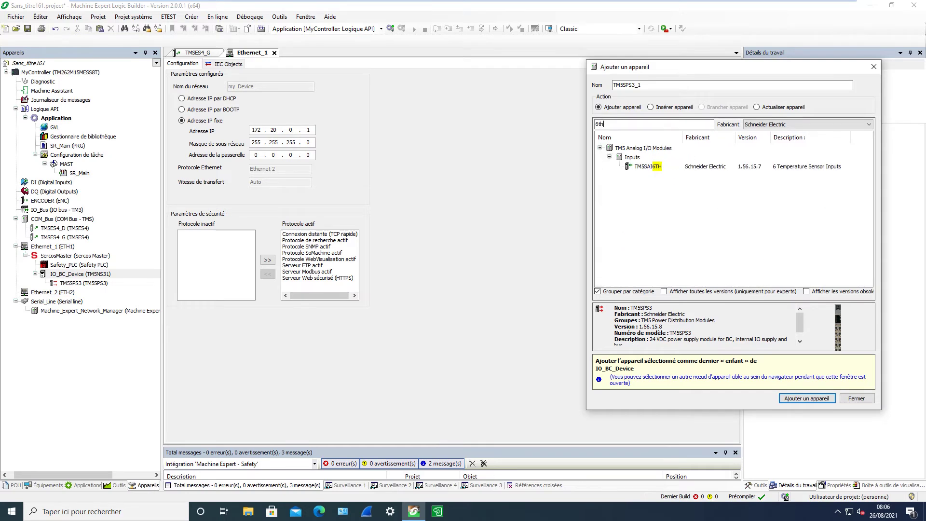
key(Return)
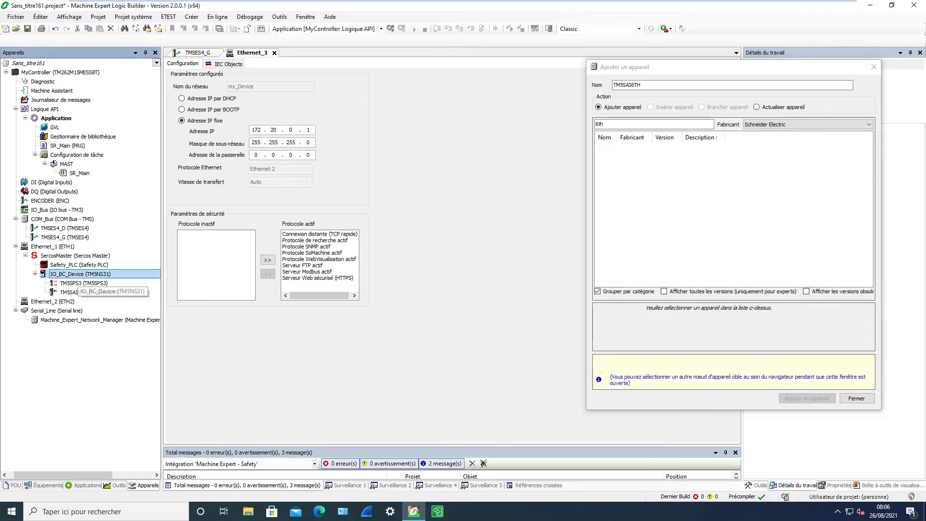
Filter the modules by 1024 and add the TM5SE2IC01024 counter module to IO_BC_Device.
key(BackSpace)
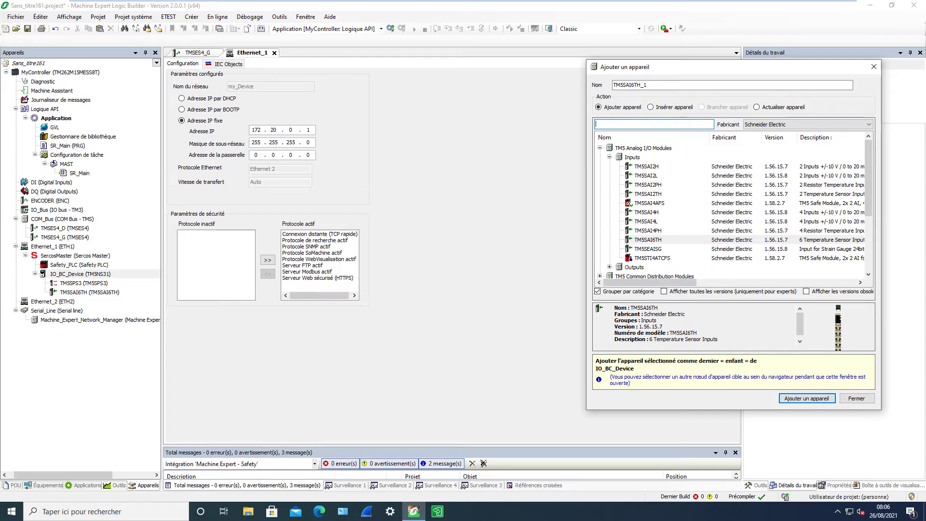
text(1)
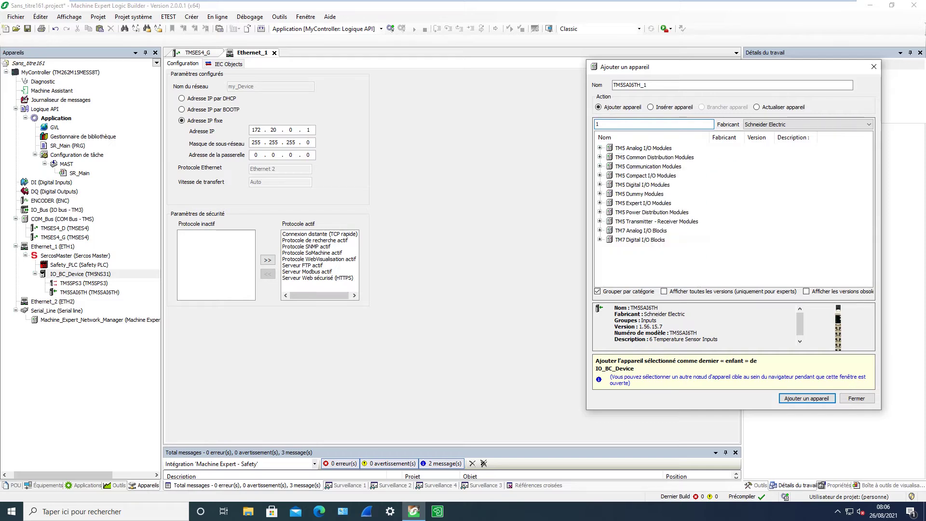
text(024)
click(644, 166)
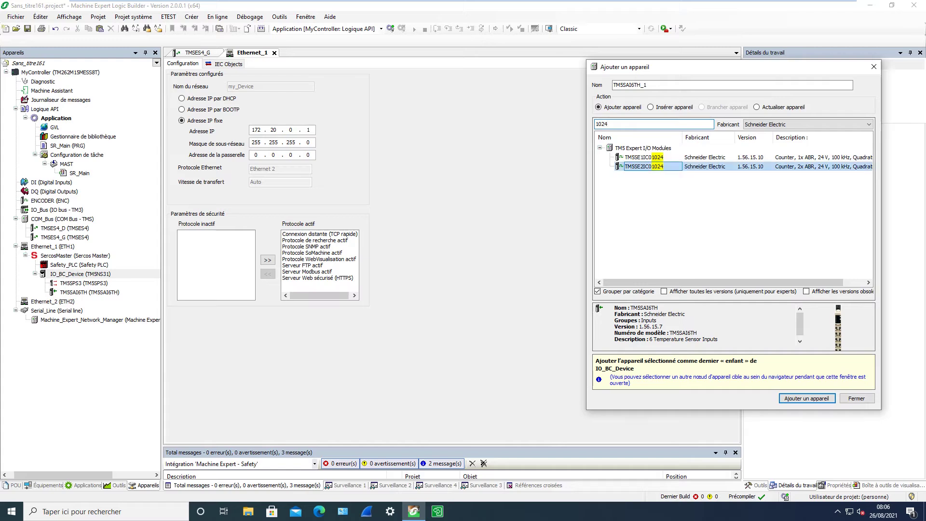
click(807, 399)
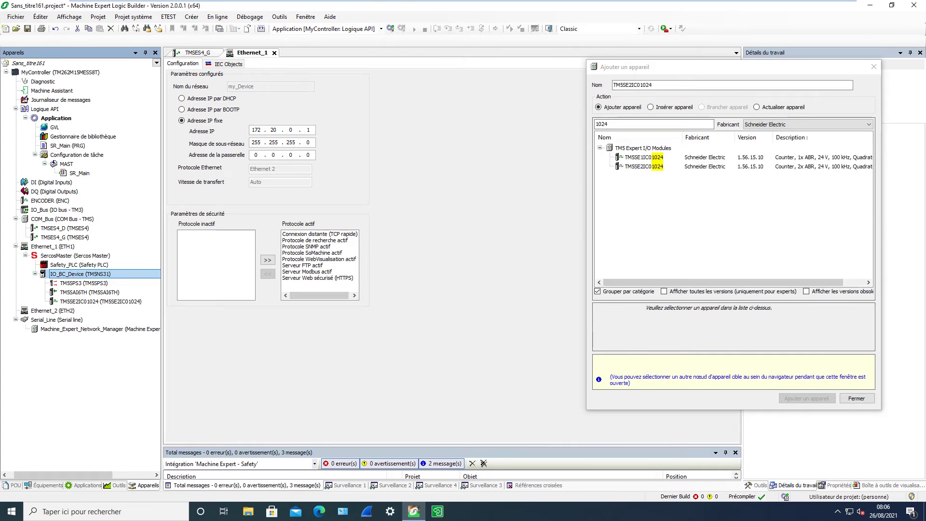
Filter the modules by sdo2t and add the TM5SDO2T digital output module to IO_BC_Device.
double_click(602, 124)
key(BackSpace)
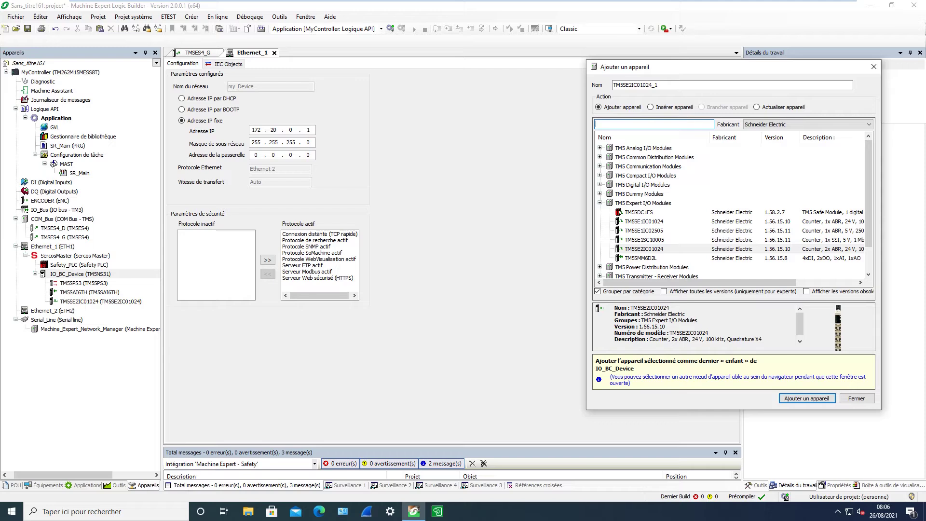
text(sdo2t)
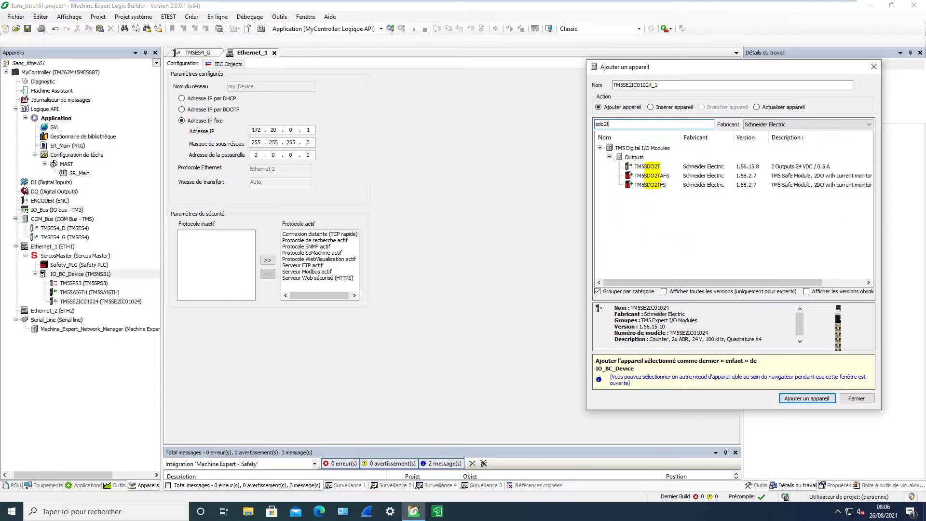
click(647, 167)
click(807, 398)
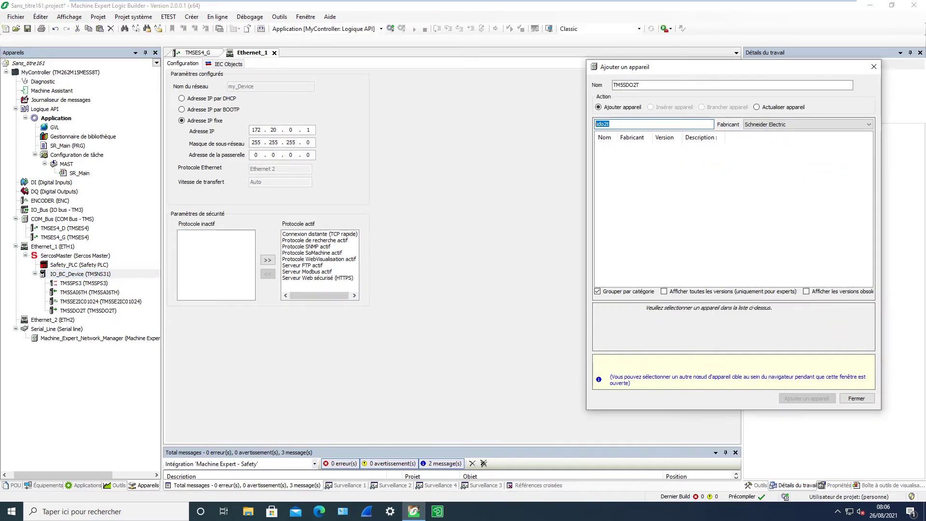
Find the TM5SDI4DFS safety input module with the filter di4dfs and add it to IO_BC_Device.
text(d)
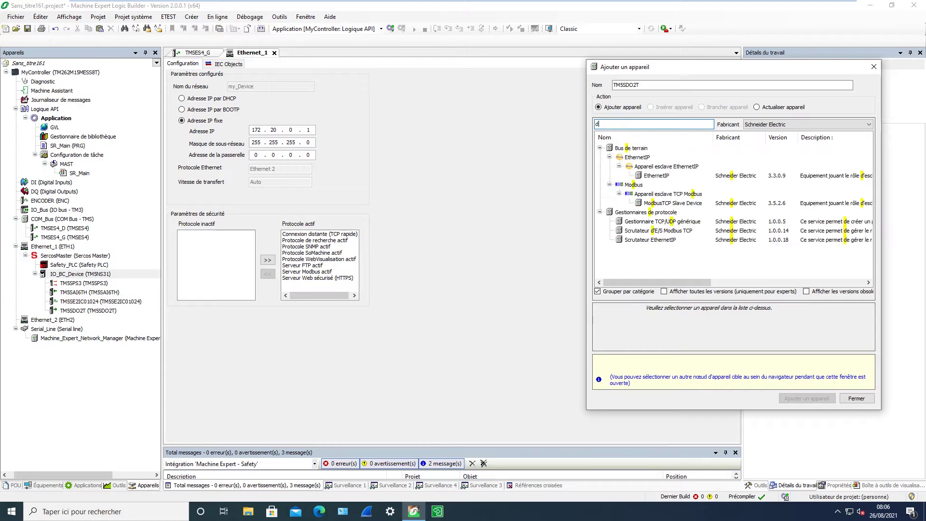
text(i4df)
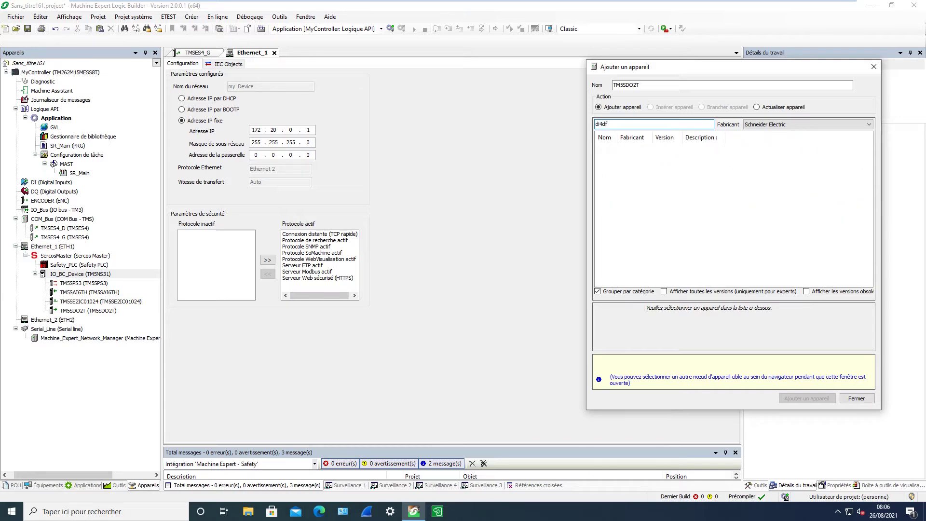
text(s)
click(79, 274)
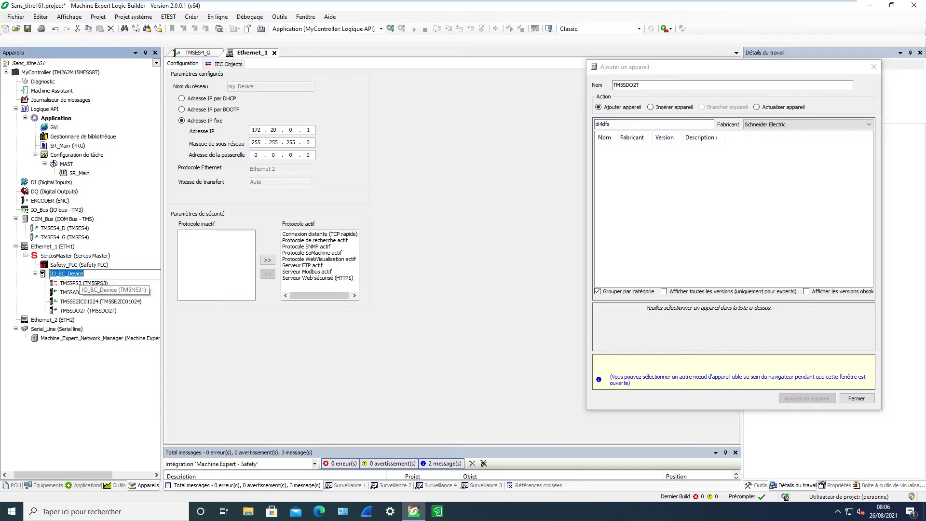
click(649, 167)
click(806, 398)
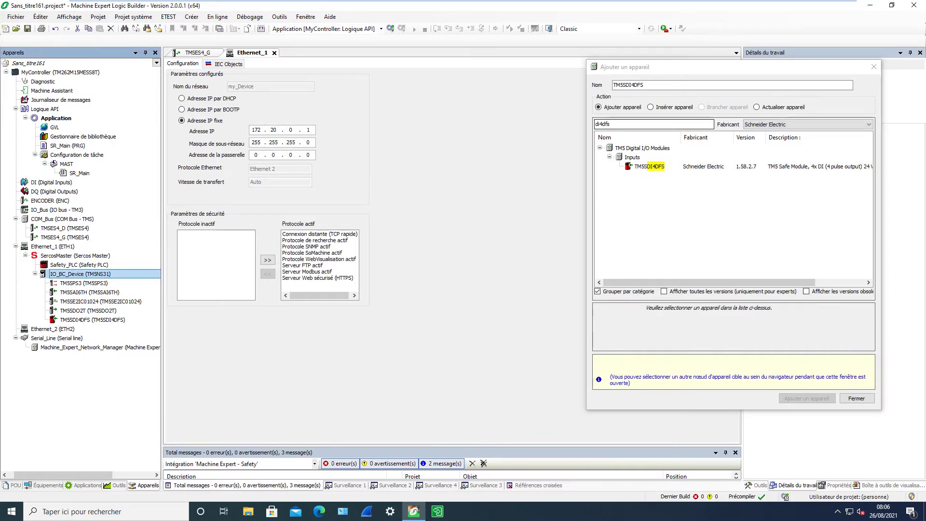
Add the TM5SDO4TFS safety output module to IO_BC_Device using the filter do4tfs, and finish adding devices.
click(651, 125)
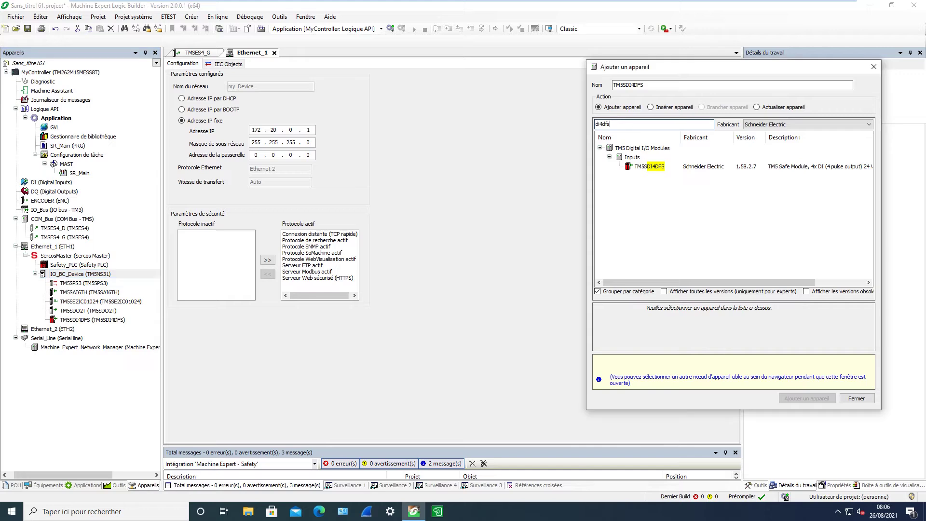
key(BackSpace)
key(BackSpace)
key(BackSpace)
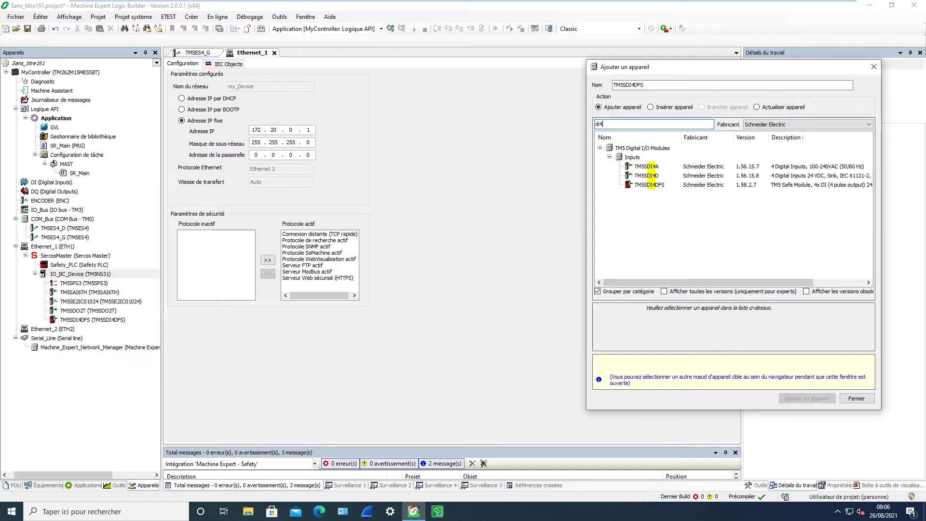
key(BackSpace)
key(BackSpace)
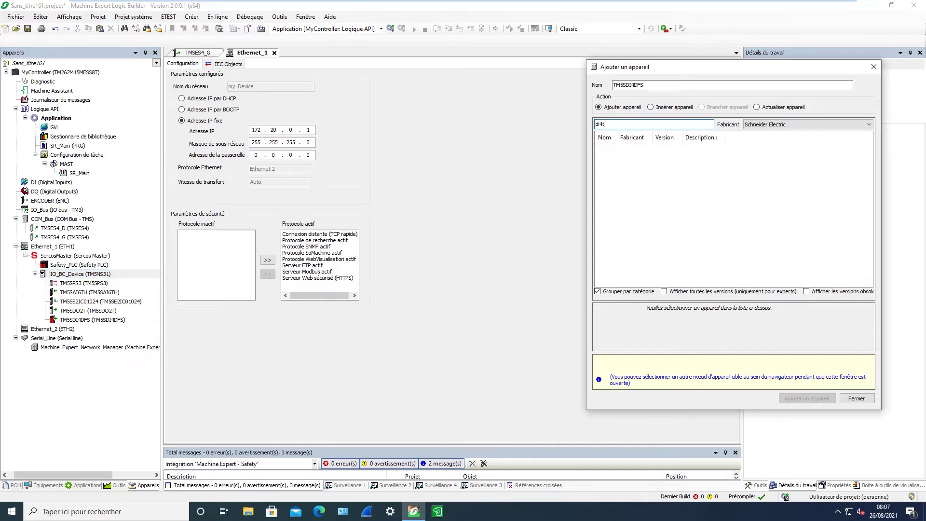
text(o)
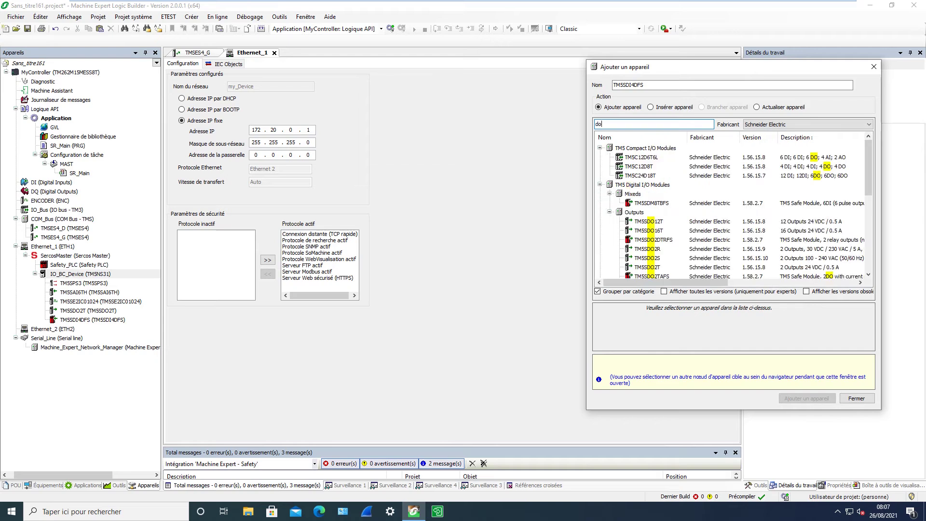
text(4tfs)
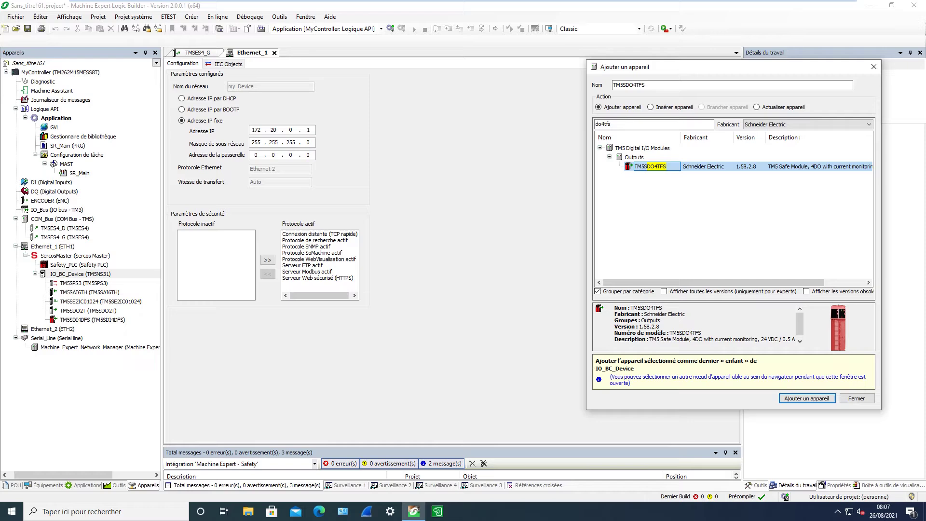
key(Return)
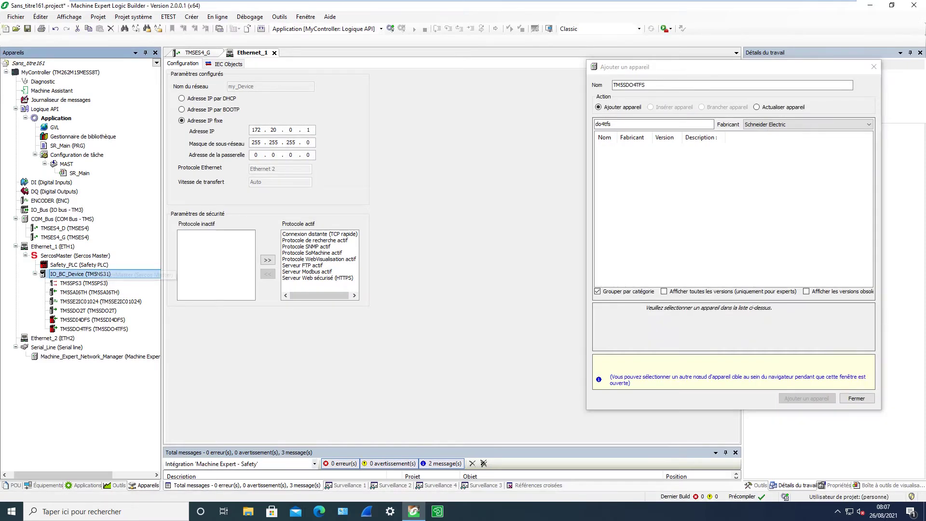
click(856, 398)
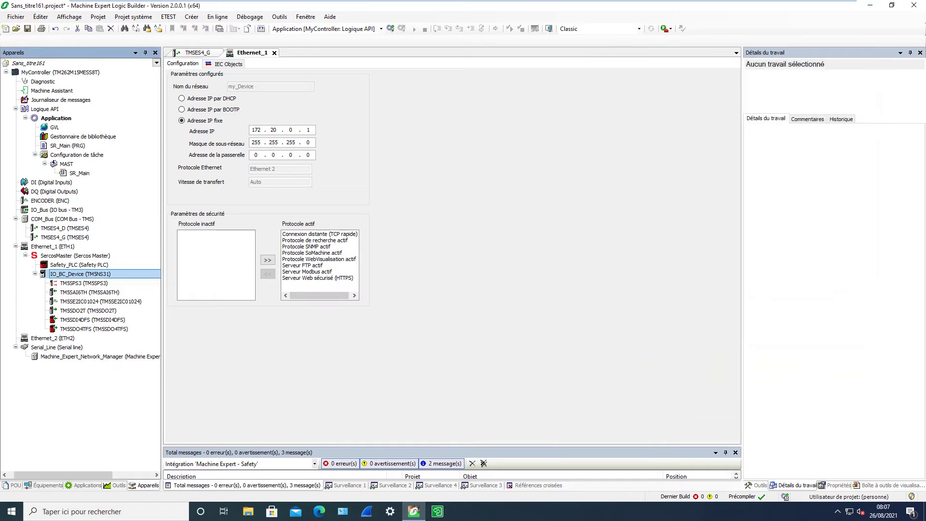
Enable IP forwarding in the IP routing settings of MyController's Ethernet services.
click(68, 237)
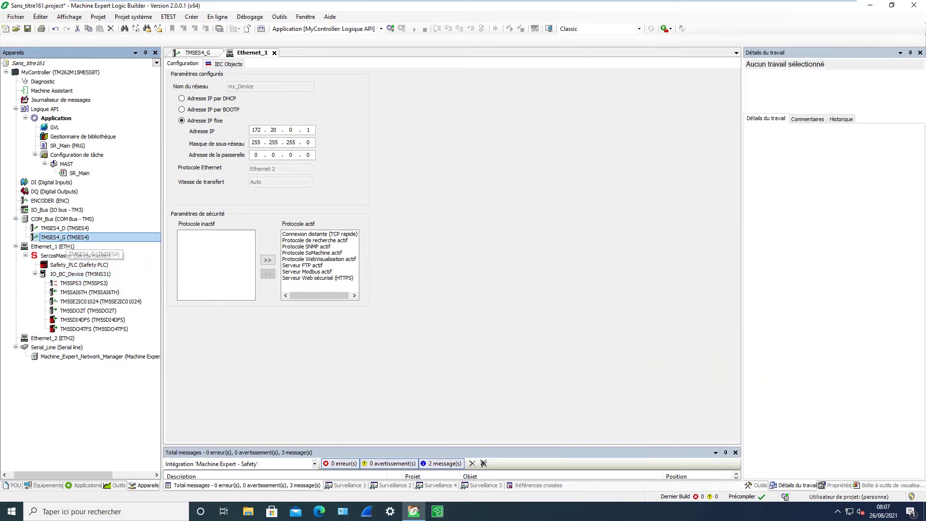
click(48, 72)
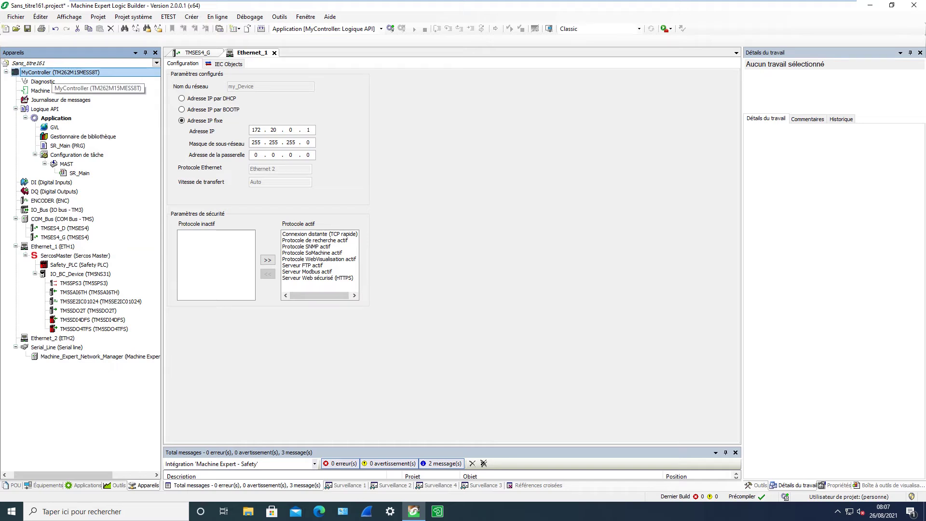
double_click(48, 72)
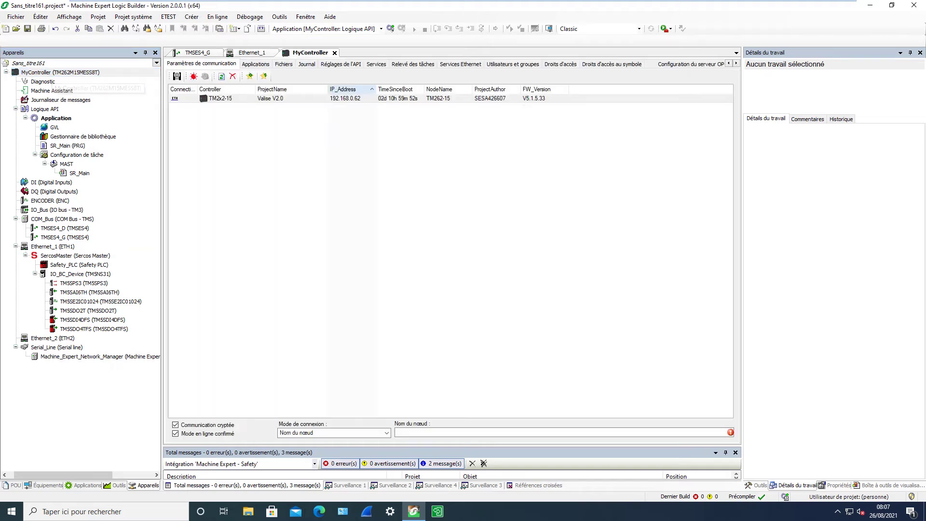
click(460, 64)
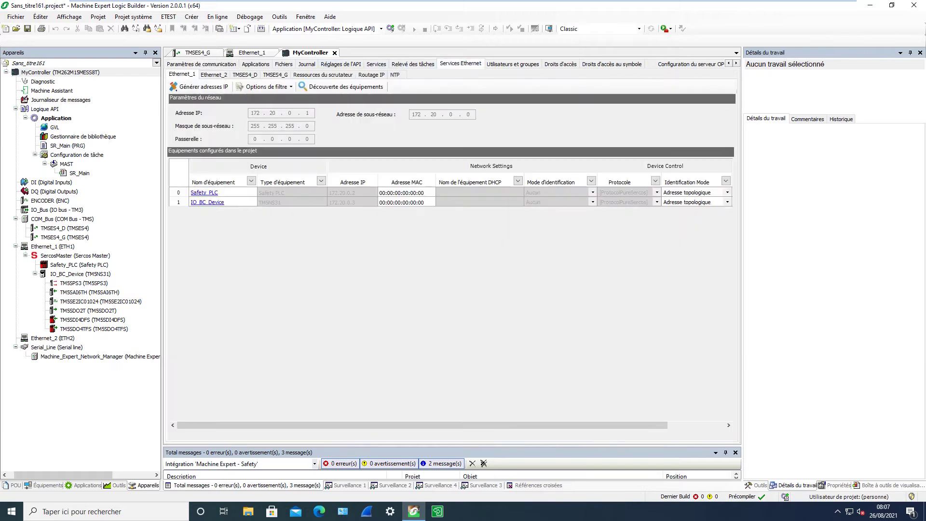
click(372, 74)
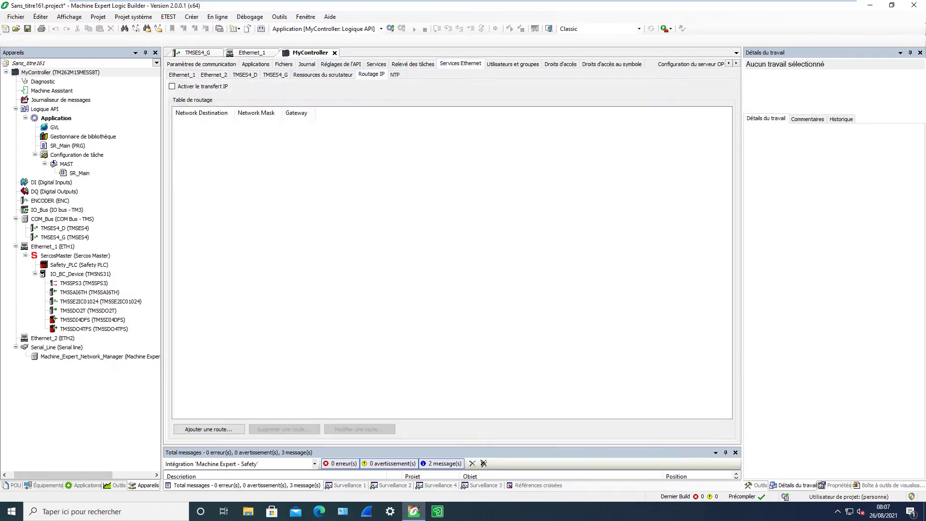
click(172, 86)
Examine MyController's Ethernet services for each network interface, the scanner resources, IP routing and NTP, plus the Ethernet_1 configuration.
click(395, 74)
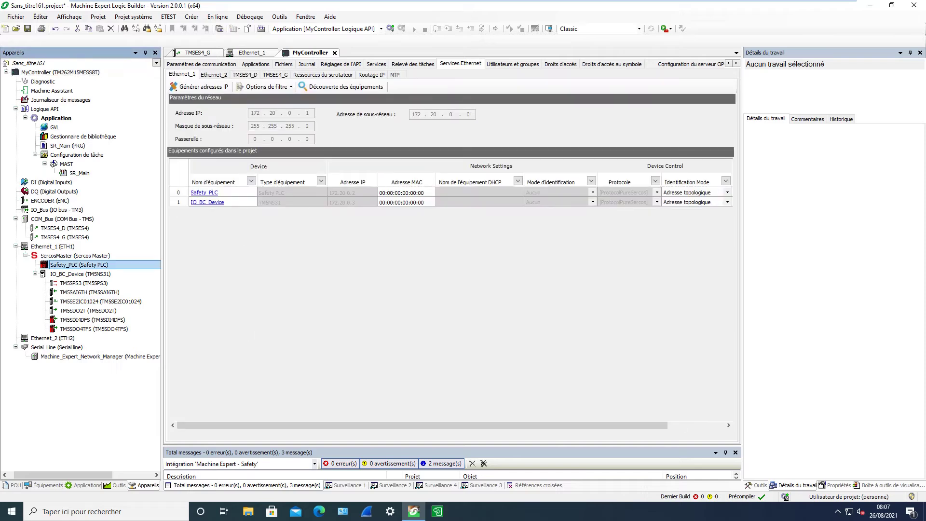
click(65, 237)
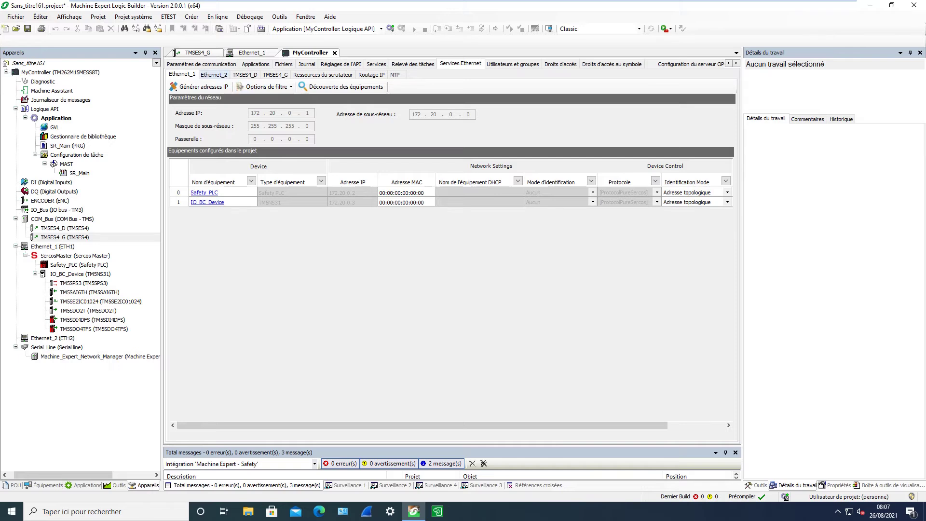
click(214, 74)
click(245, 74)
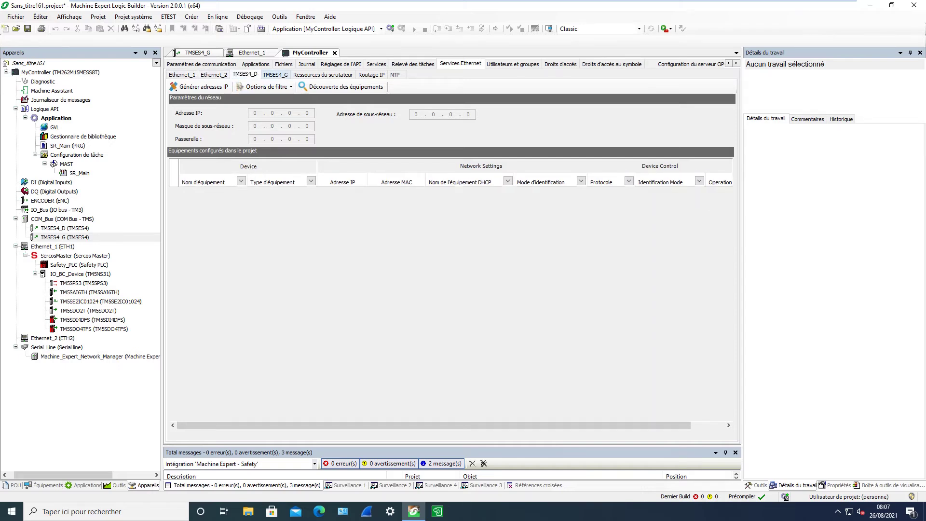
click(275, 75)
click(322, 74)
click(372, 75)
click(395, 74)
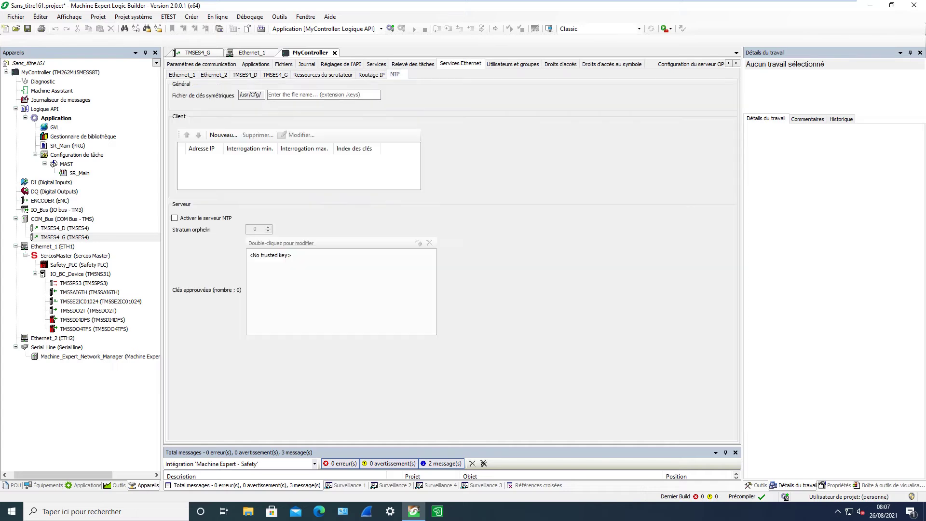
double_click(53, 246)
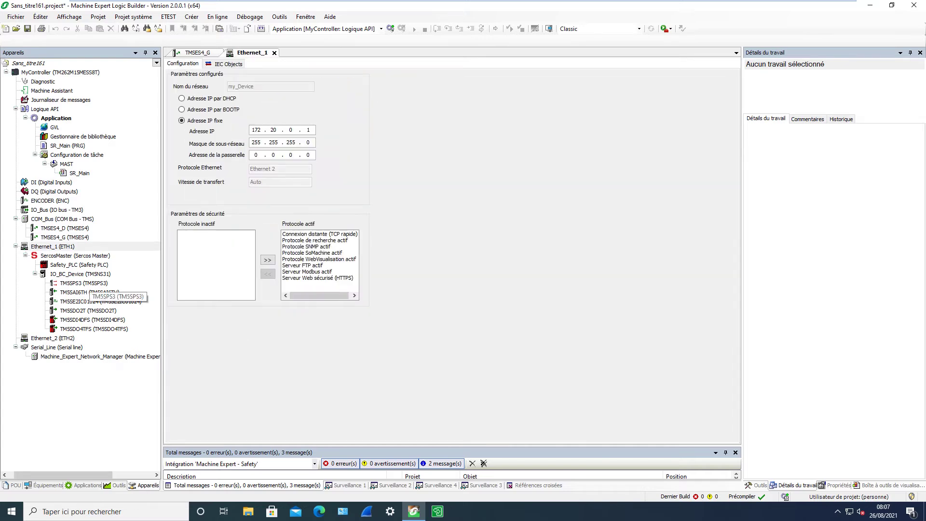
Set ConfiguredOutputsActive to TRUE under IOStatusControl in the Safety_PLC configuration.
double_click(78, 265)
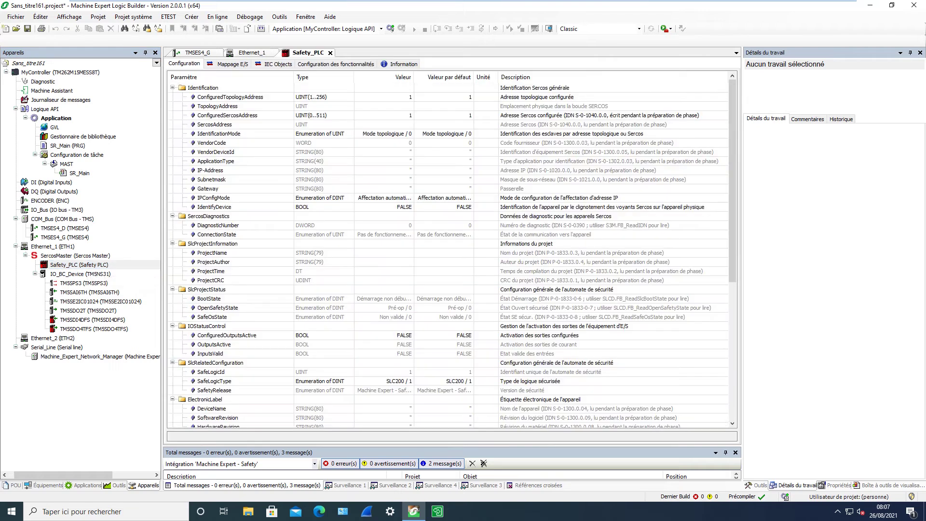
click(206, 326)
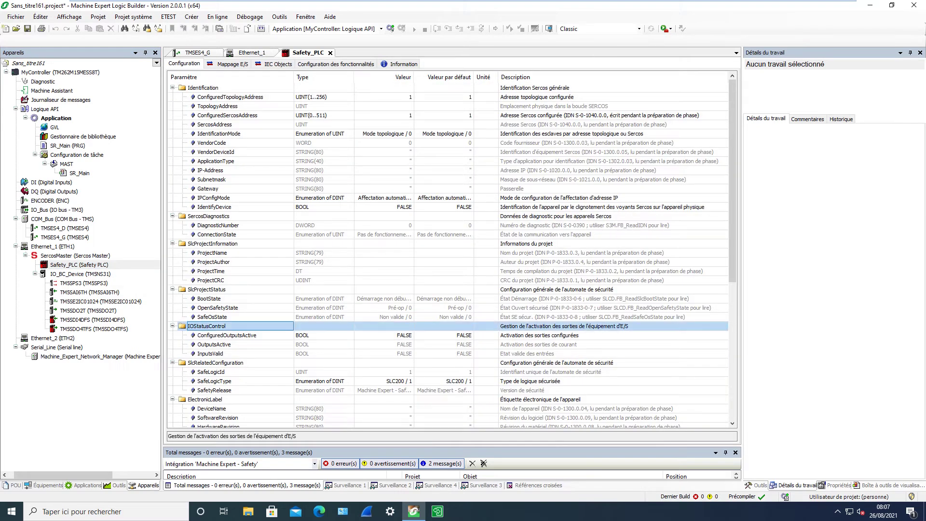
click(227, 335)
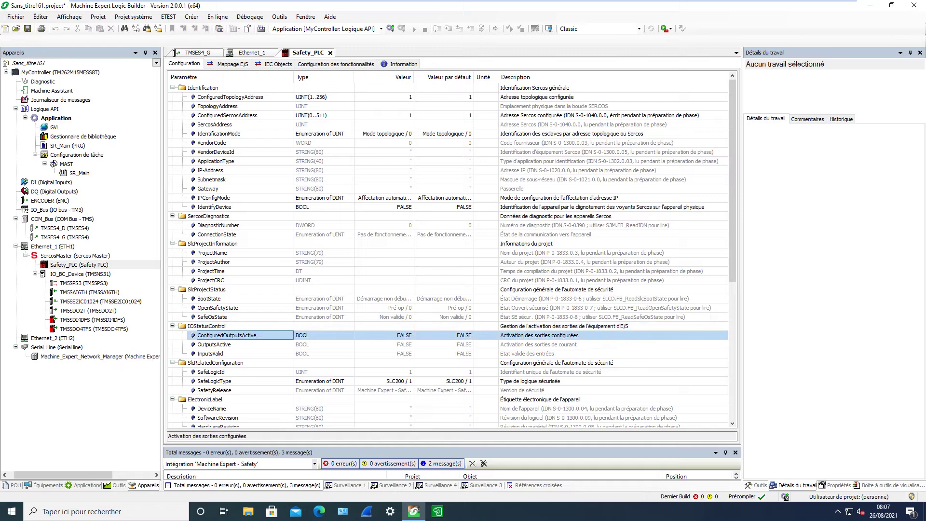
click(384, 335)
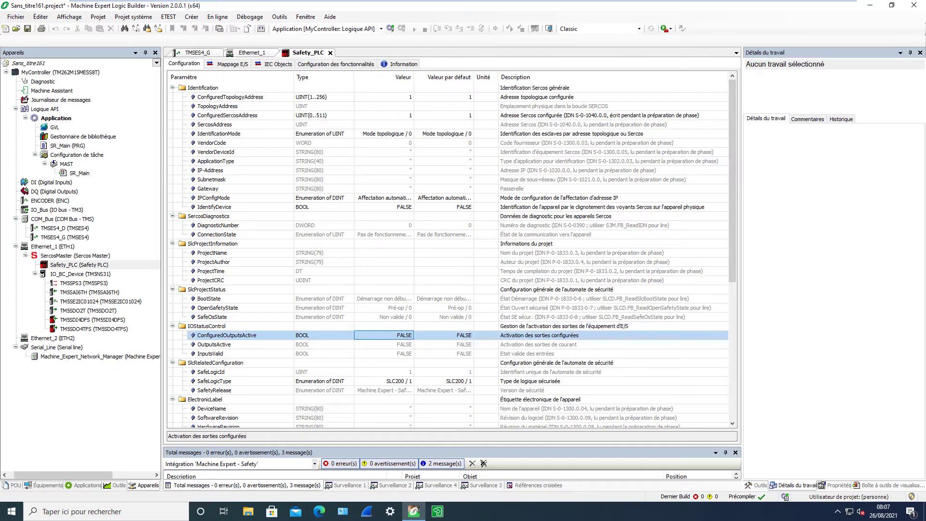
double_click(383, 335)
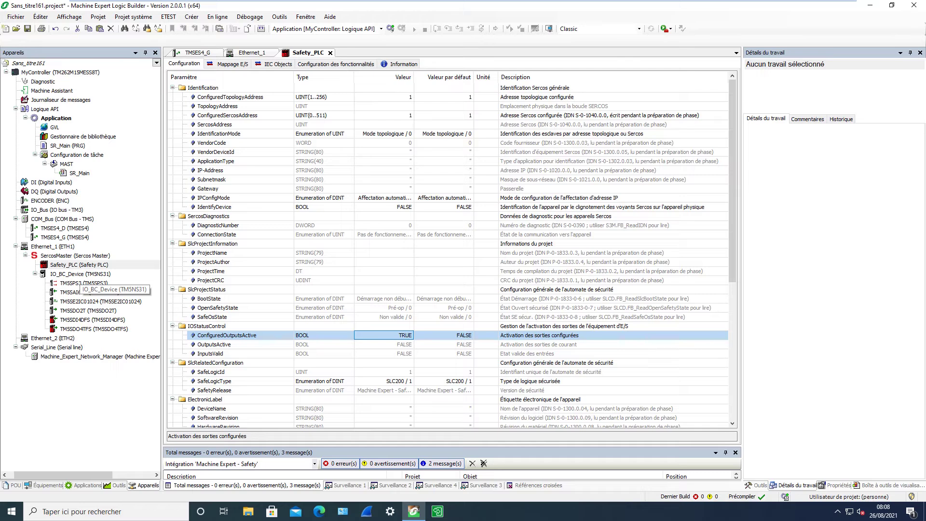
Set ConfiguredOutputsActive to TRUE under IOStatusControl in the IO_BC_Device configuration.
click(80, 274)
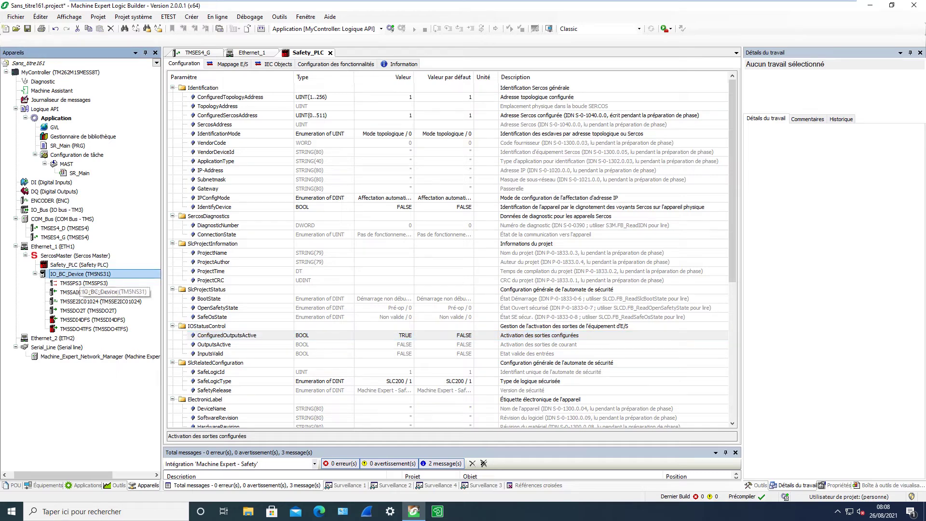
double_click(80, 274)
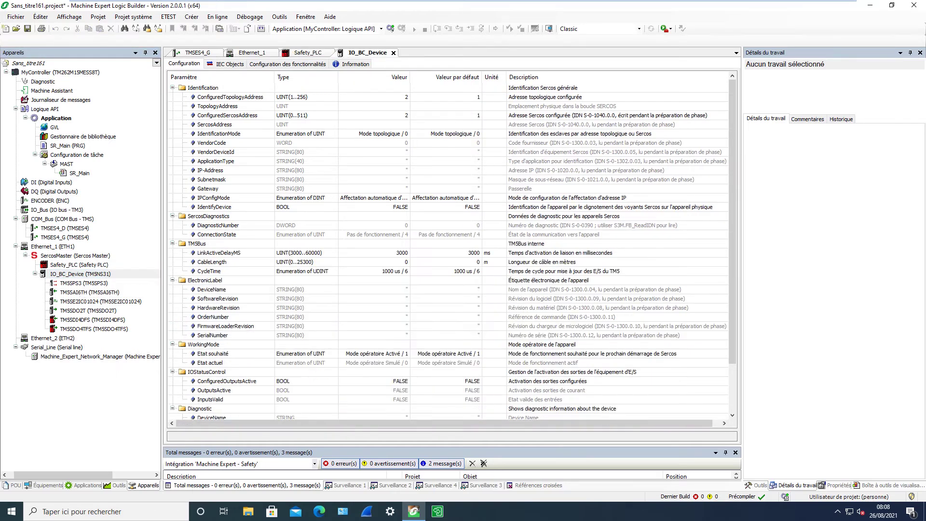
click(206, 372)
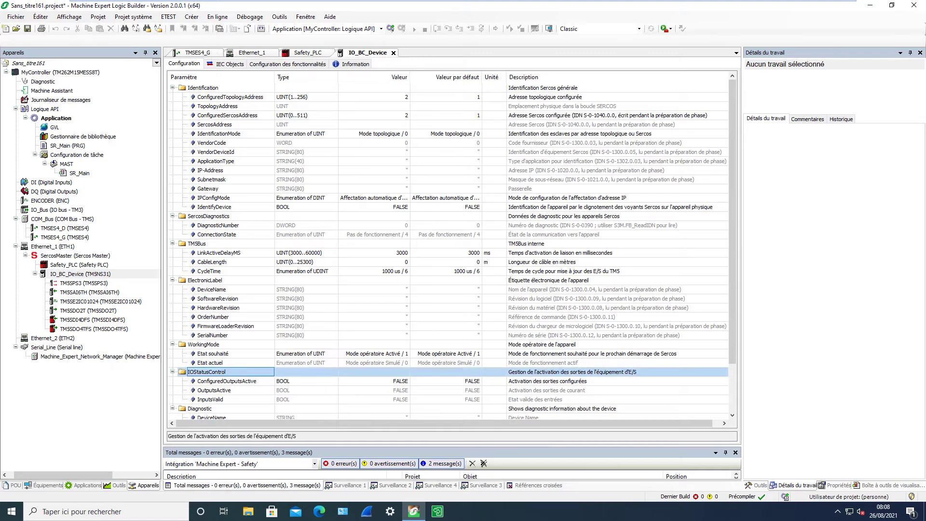
double_click(381, 381)
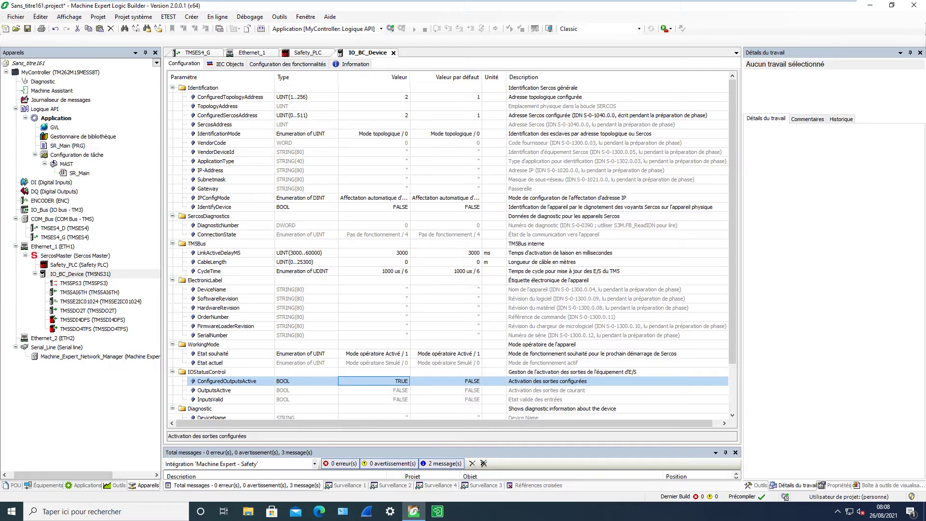
Select the TM2x2-15 controller at 192.168.0.62 as the target in MyController's communication settings.
click(60, 72)
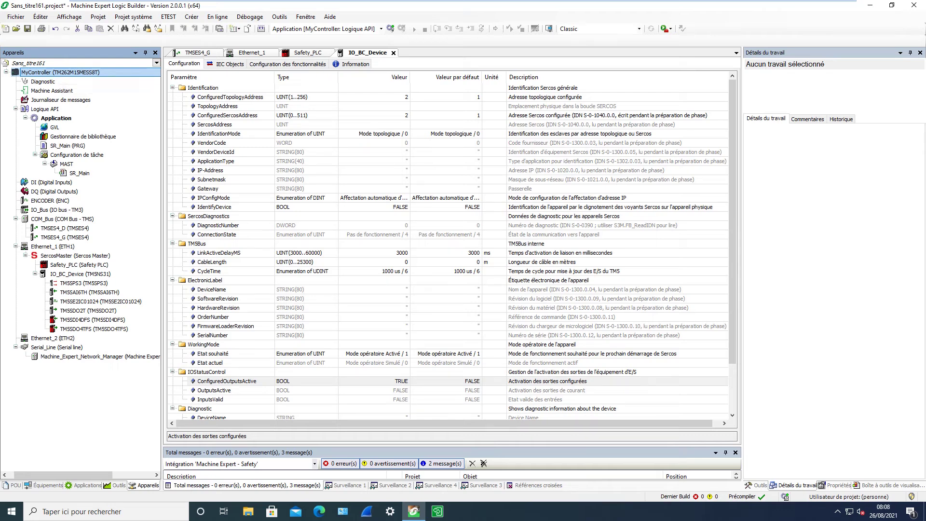
double_click(68, 72)
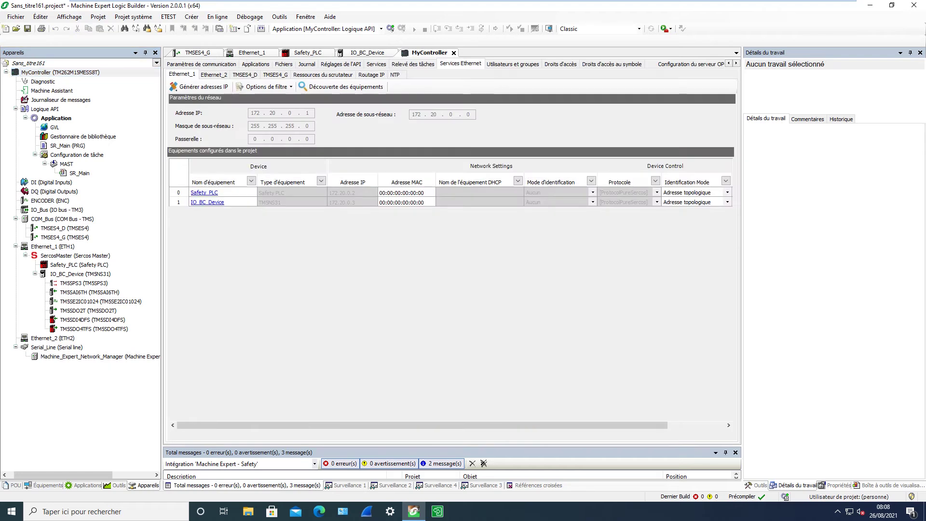
click(201, 64)
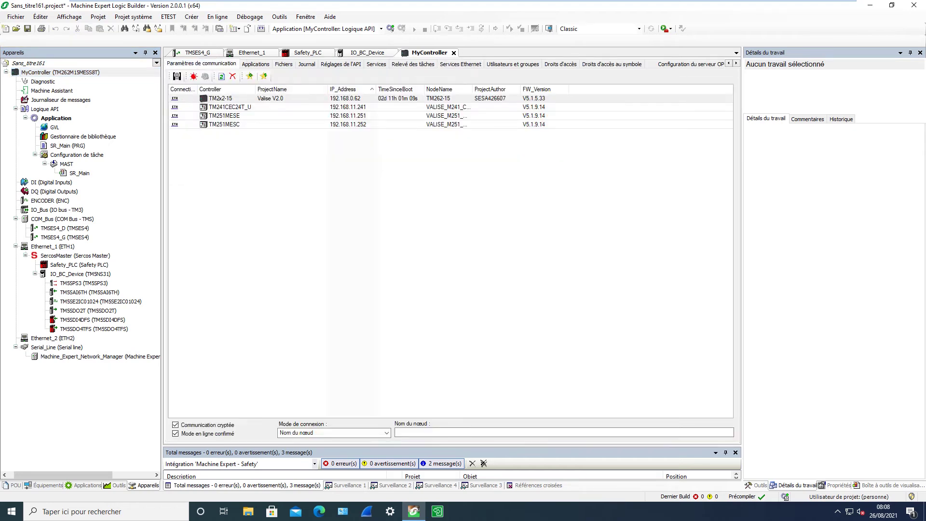
double_click(280, 98)
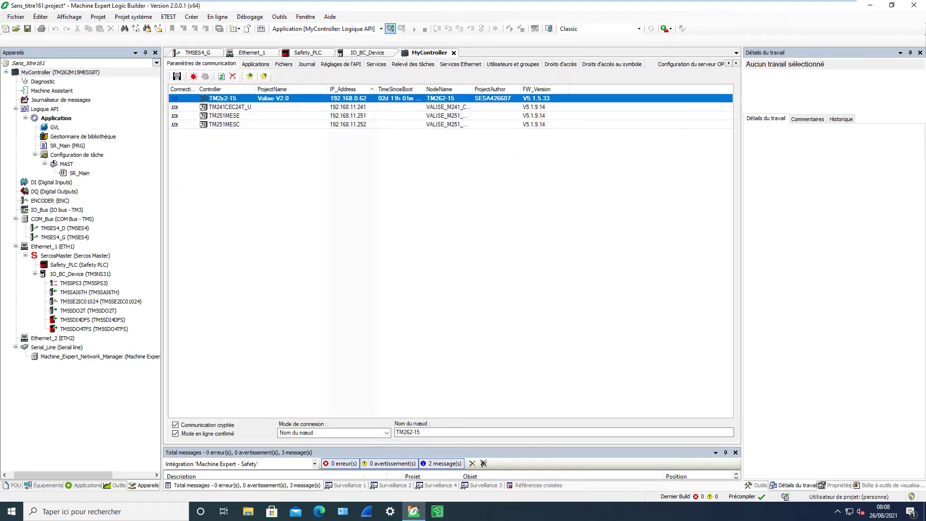
Log in to the controller with the device user name and password, and download the new application over the running one.
click(390, 29)
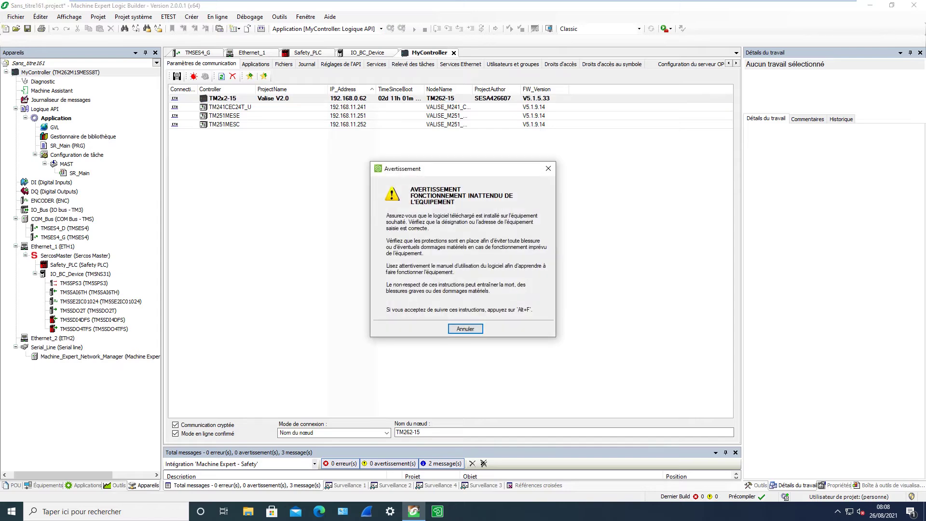
key(alt+f)
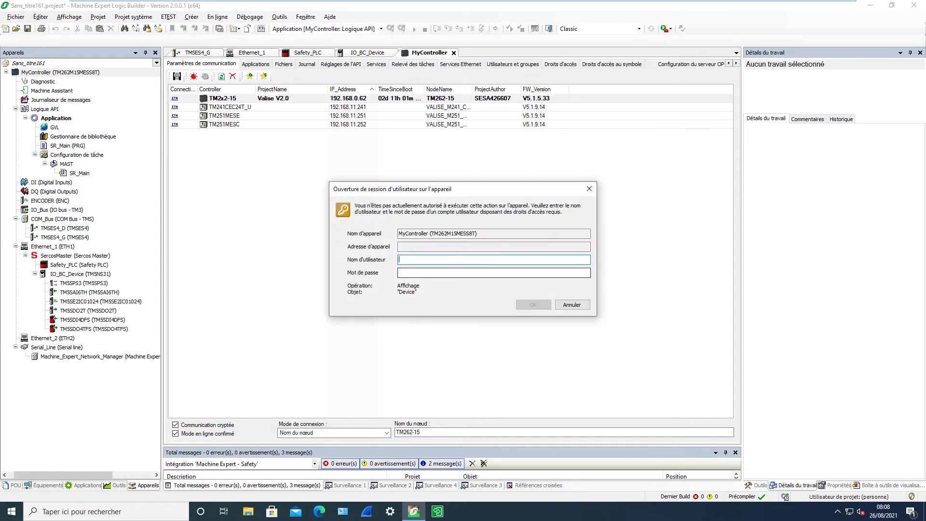
text(a)
key(Tab)
text(a)
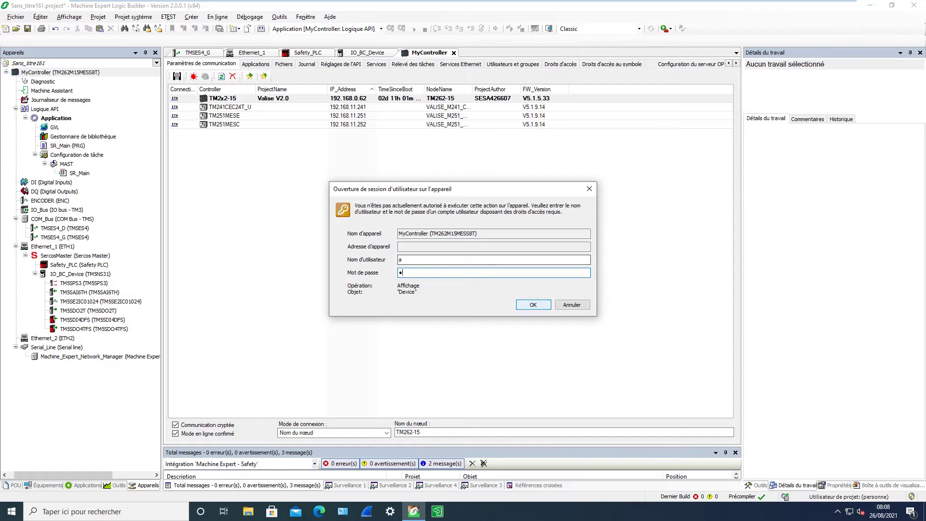
key(Return)
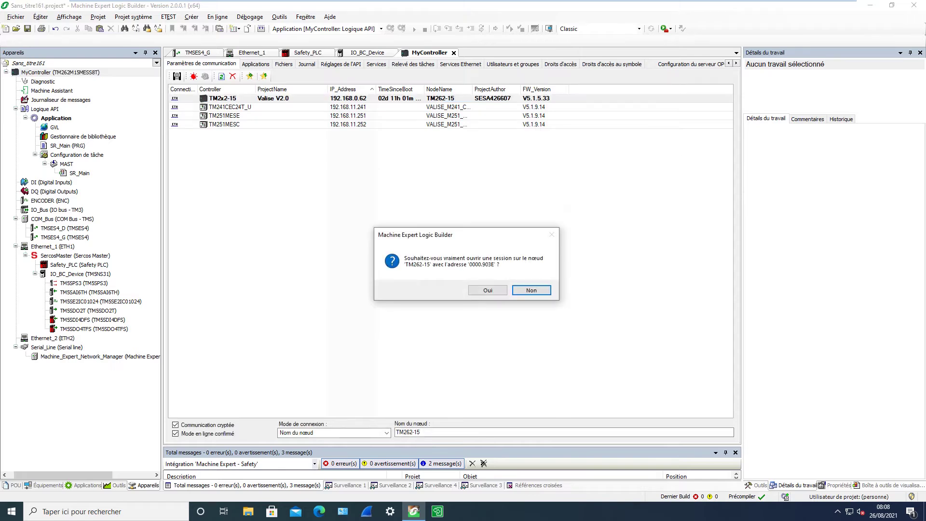
key(alt+n)
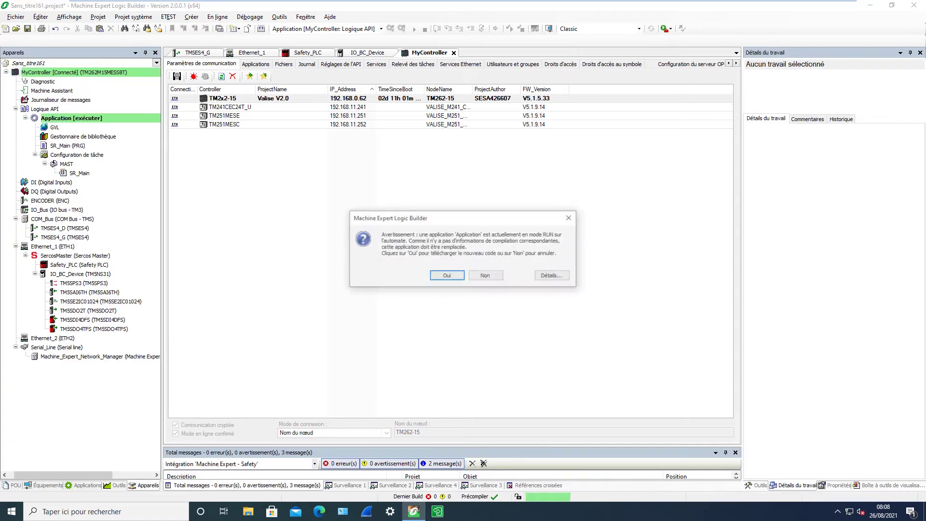
key(Return)
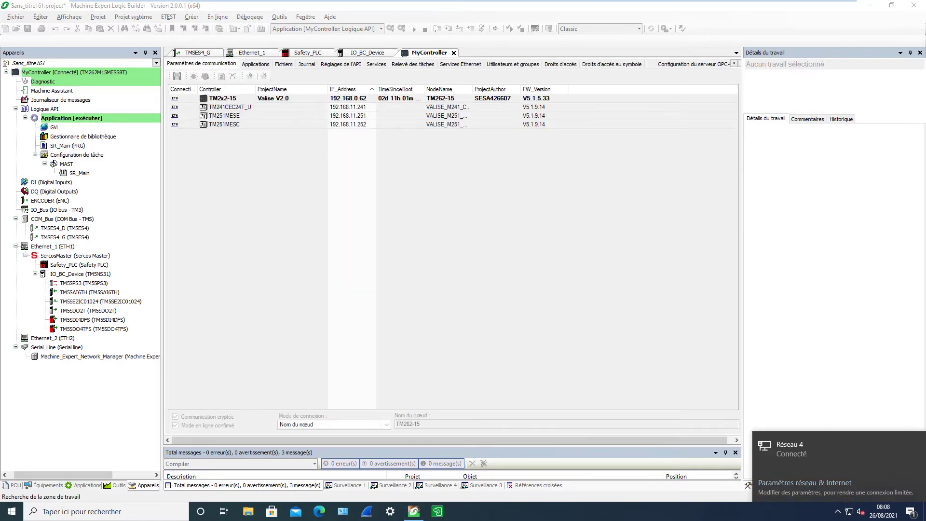
Switch to the Windows network settings and open the IPv4 properties of the Ethernet1 adapter.
click(804, 483)
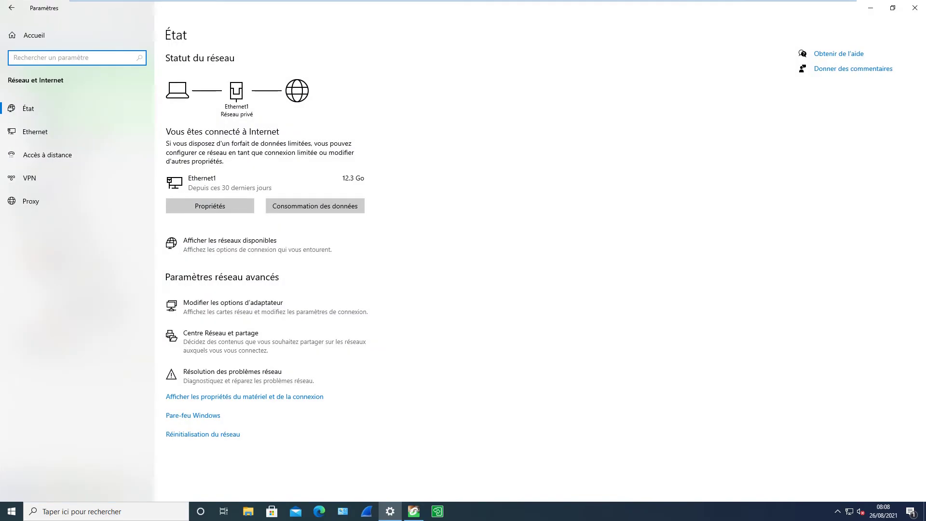
click(35, 131)
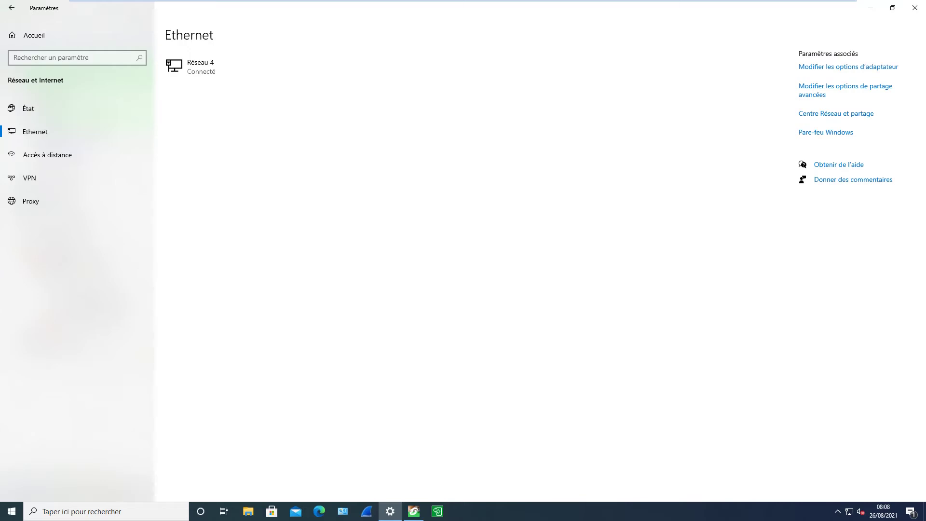
click(848, 67)
double_click(522, 207)
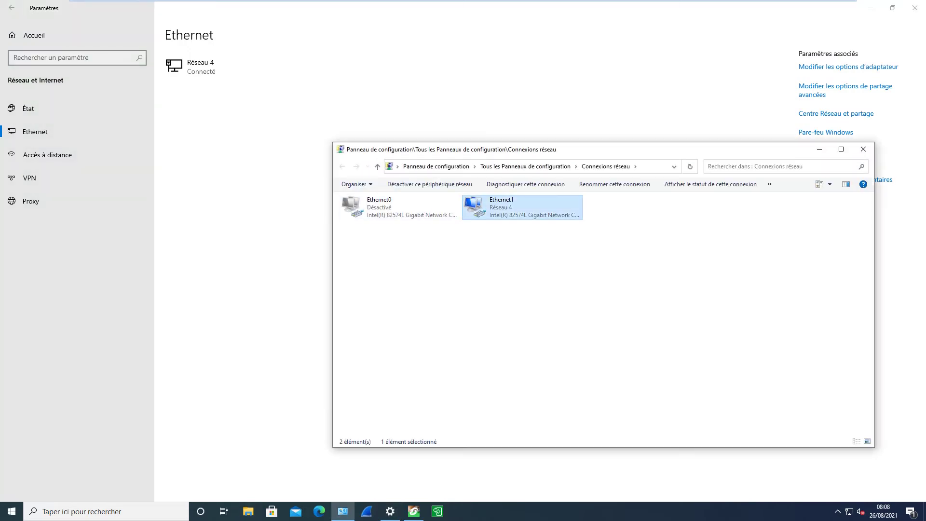
click(406, 335)
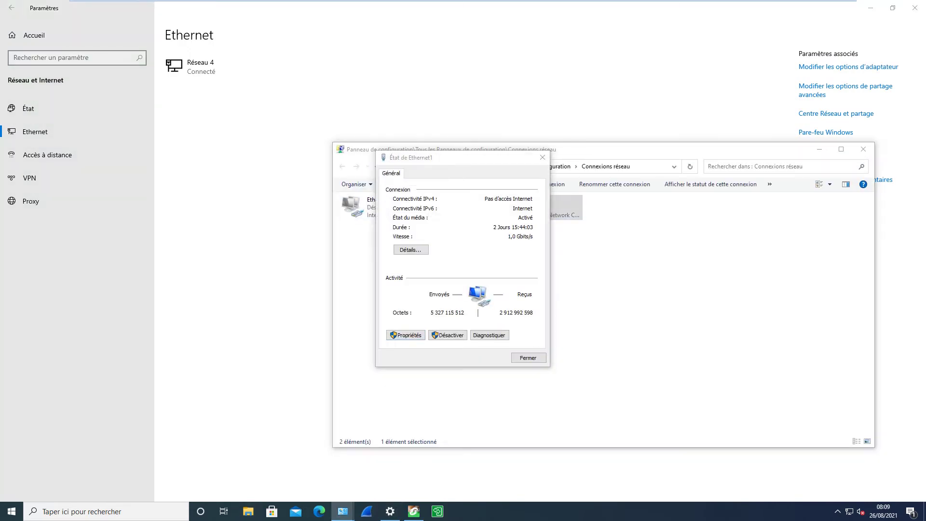
double_click(460, 276)
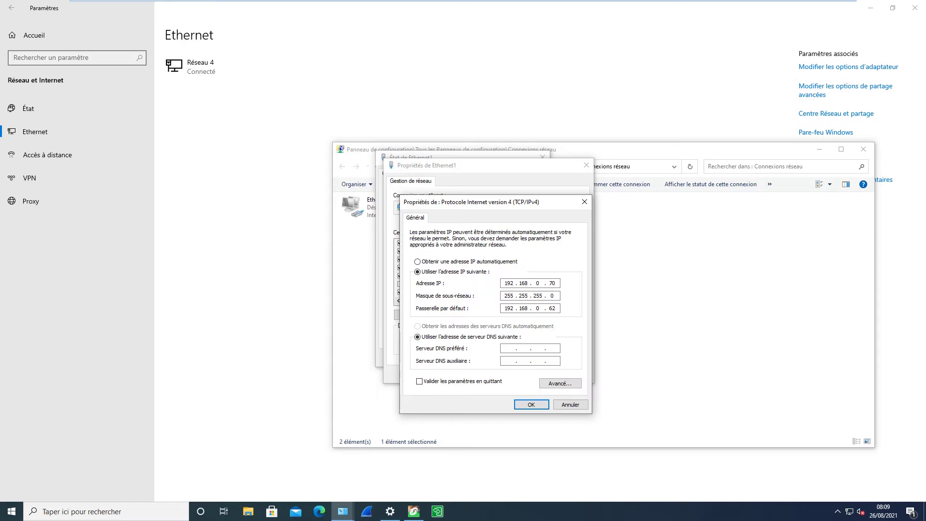
Check Ethernet1's default gateway against the controller's address, accept the adapter properties and return to Logic Builder.
double_click(509, 308)
double_click(551, 308)
click(532, 404)
click(534, 375)
click(530, 357)
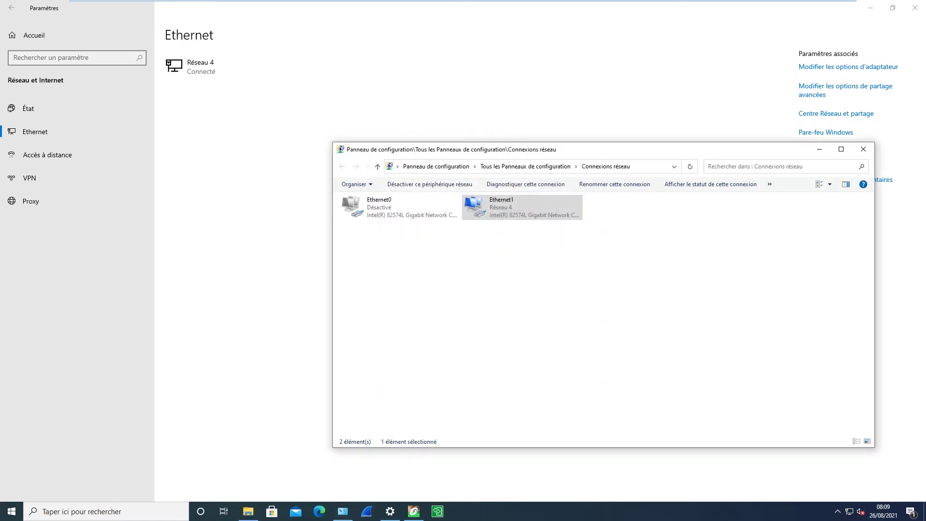
click(864, 149)
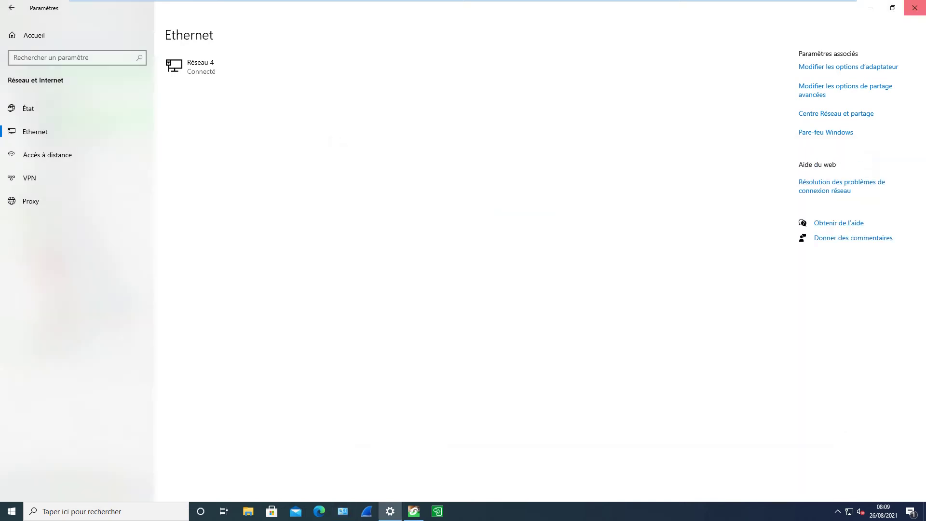
click(914, 8)
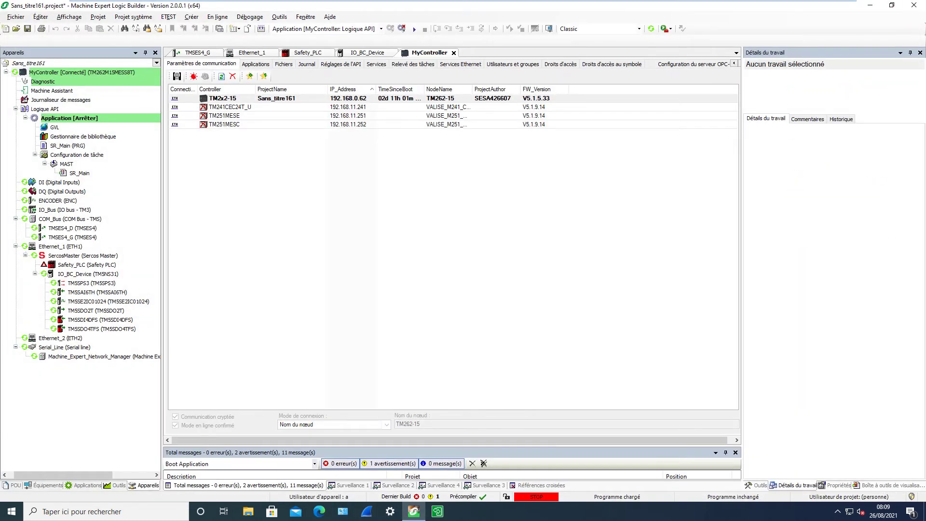
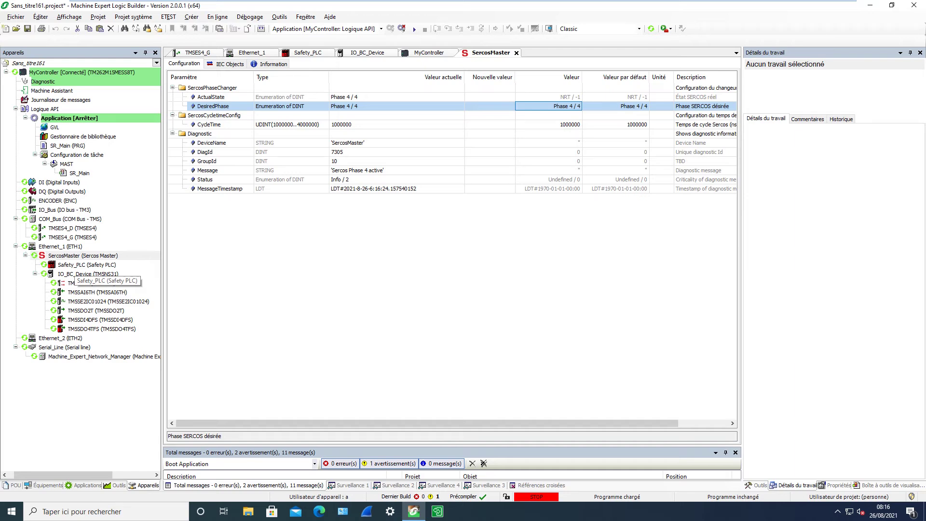
Start Machine Expert - Safety for the Safety_PLC under the Sercos master.
right_click(73, 265)
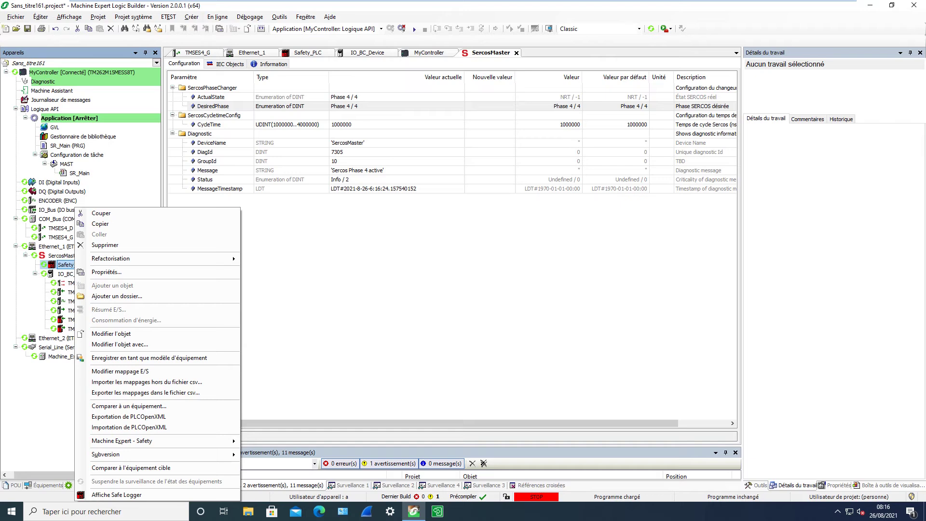
mouse_move(125, 441)
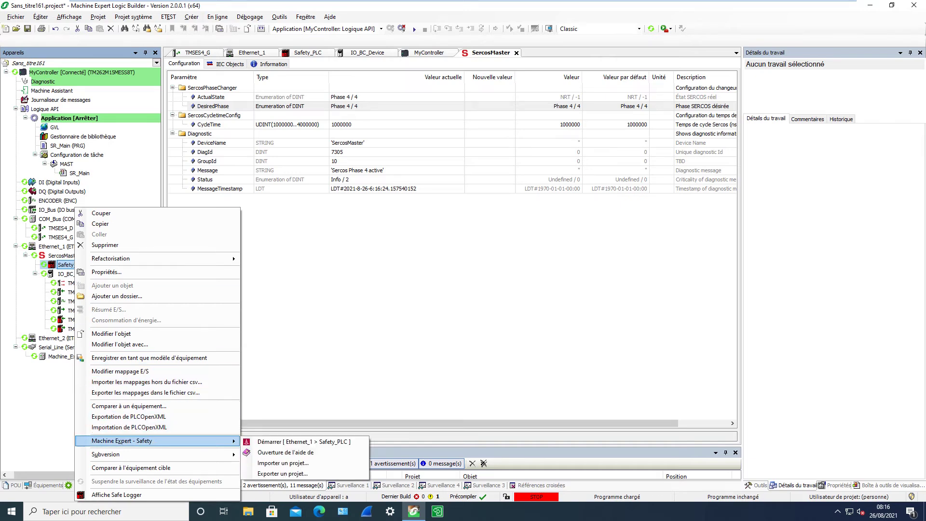
click(299, 441)
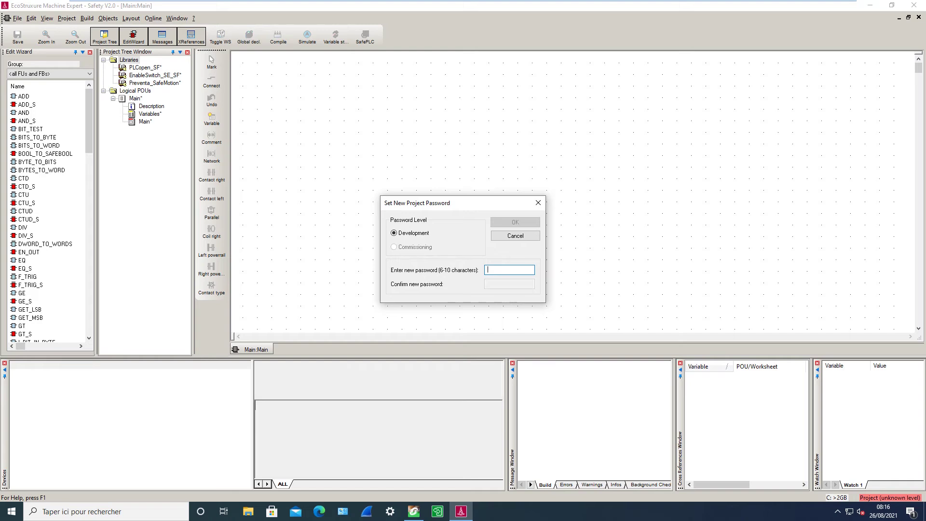
Enter and confirm a new project password for the Development level.
text(●●●●●●)
key(Tab)
text(●●●)
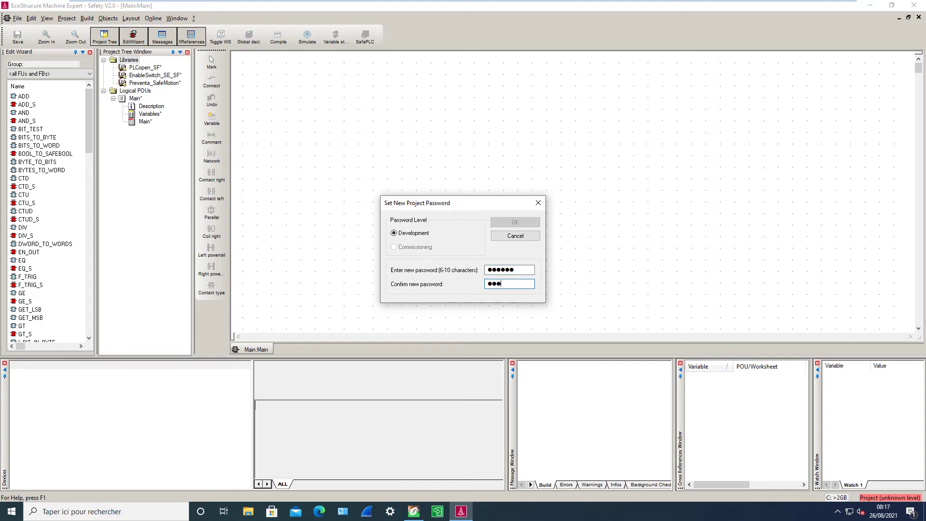
text(●●●)
key(Return)
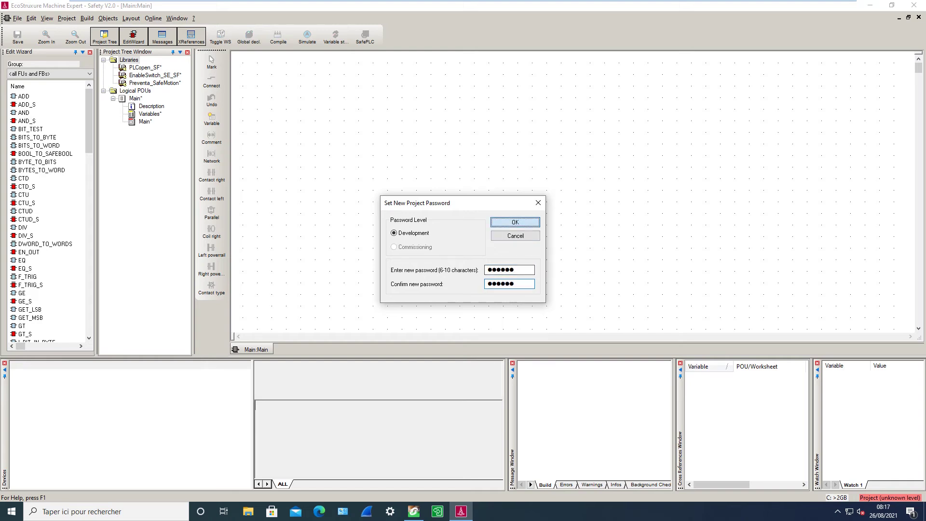
Enter and confirm a new project password for the Commissioning level.
text(●●●●●●)
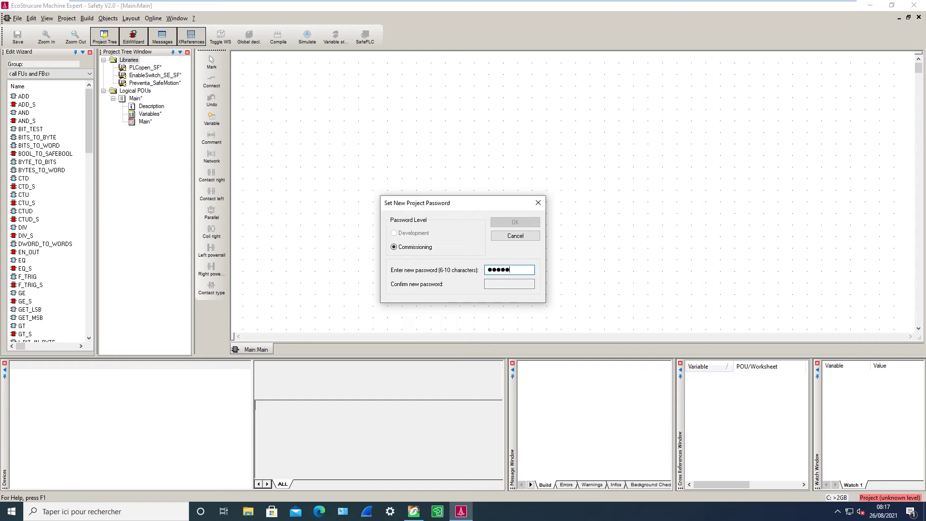
key(Tab)
text(●●●●●●)
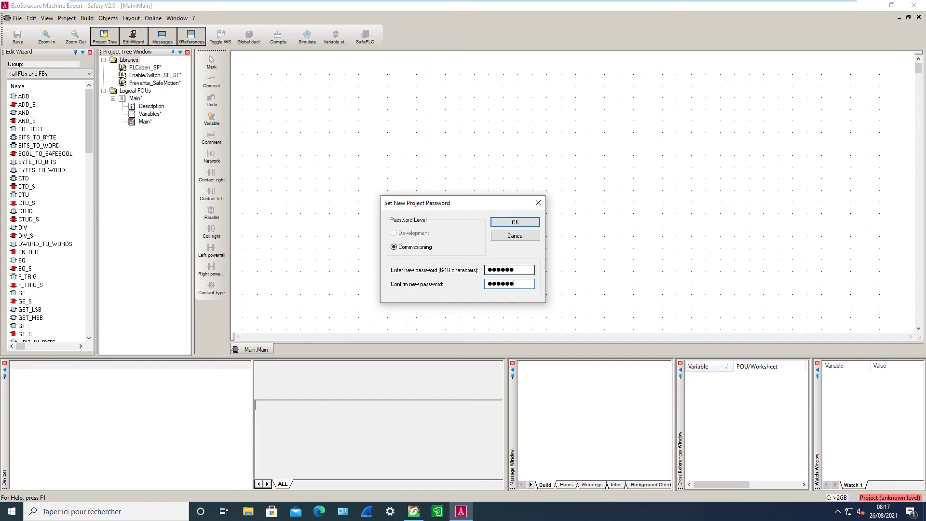
key(Return)
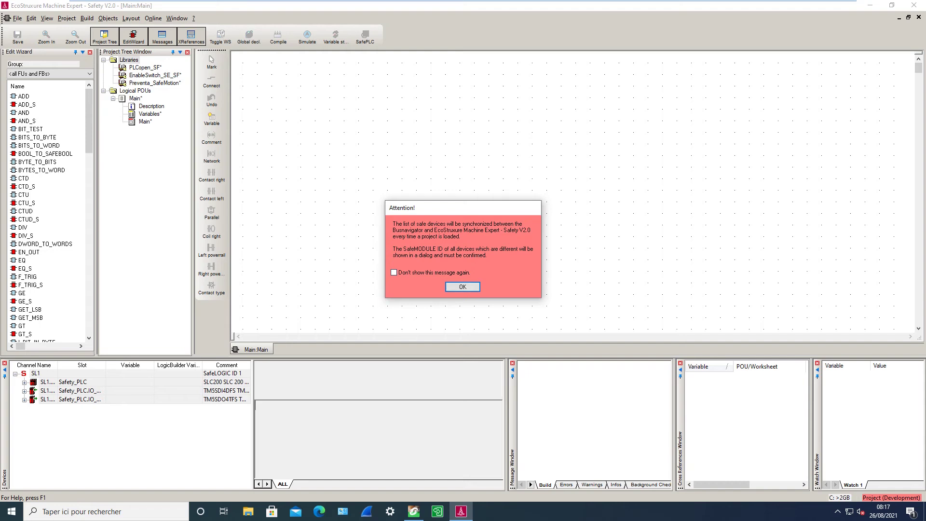
Acknowledge the safe device synchronization and confirm new devices 2 (TM5SDI4DFS) and 3 (TM5SDO4TFS) in the SDIO configuration.
key(Return)
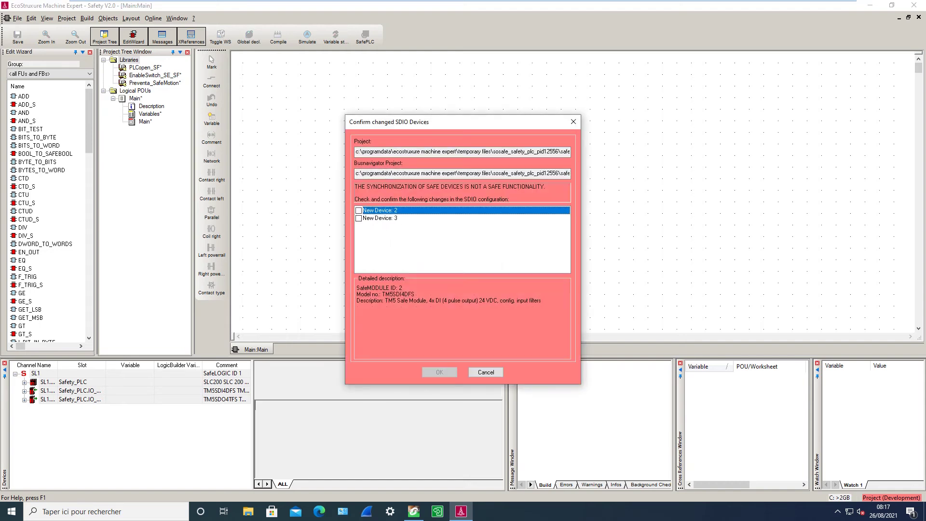
click(380, 218)
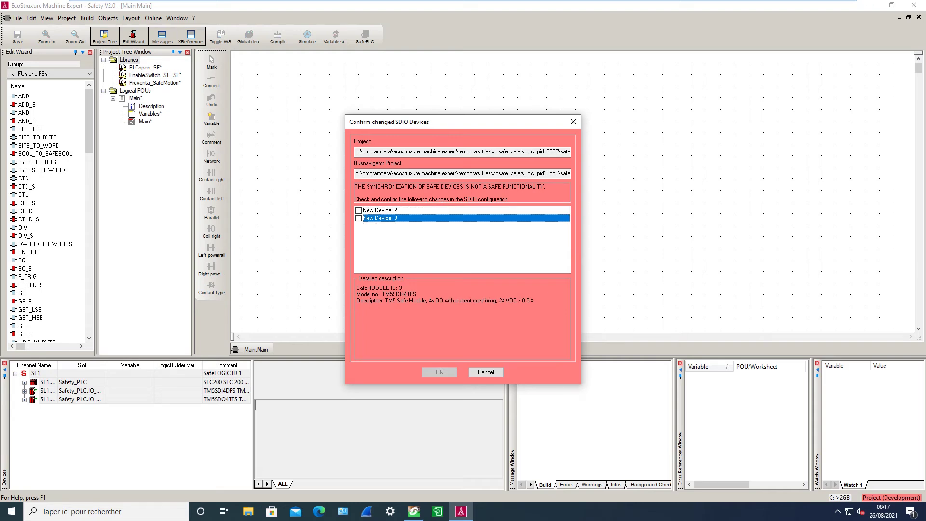
click(358, 210)
click(358, 218)
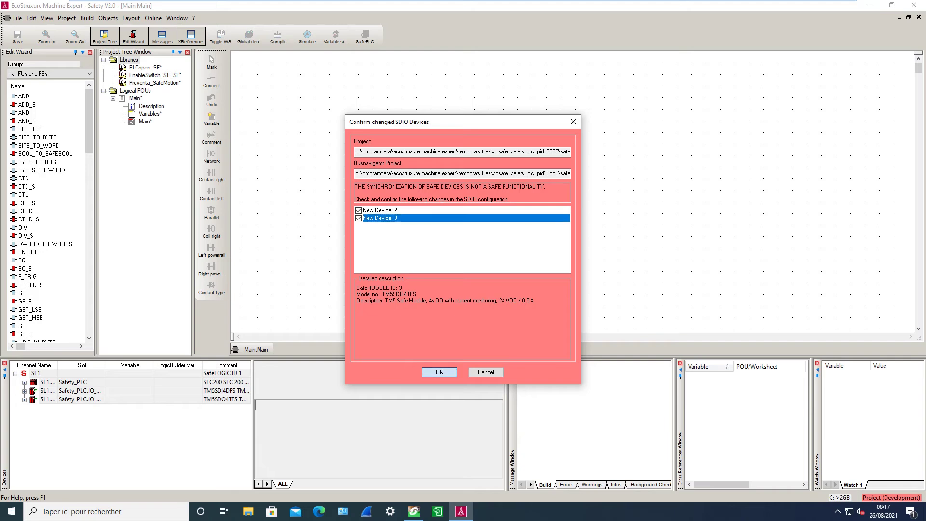
key(Return)
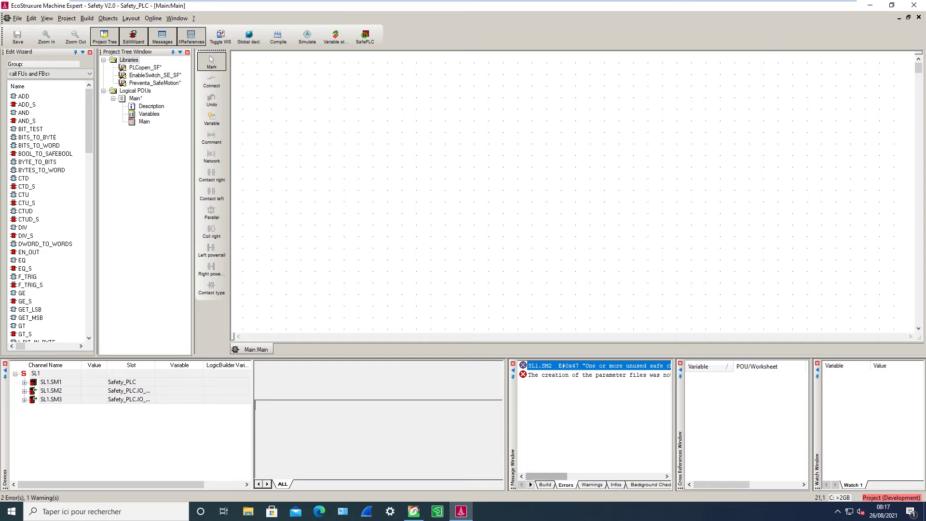
Read the full text of the project's error messages about the safe channels and the parameter files.
mouse_move(547, 477)
mouse_down()
mouse_move(619, 477)
mouse_move(546, 476)
mouse_up()
click(598, 375)
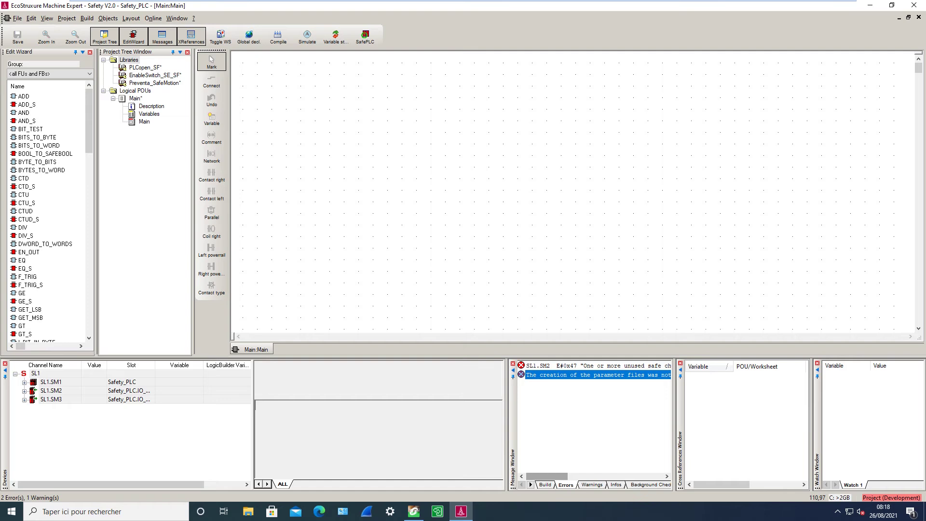
mouse_move(546, 476)
mouse_down()
mouse_move(575, 477)
mouse_move(554, 476)
mouse_up()
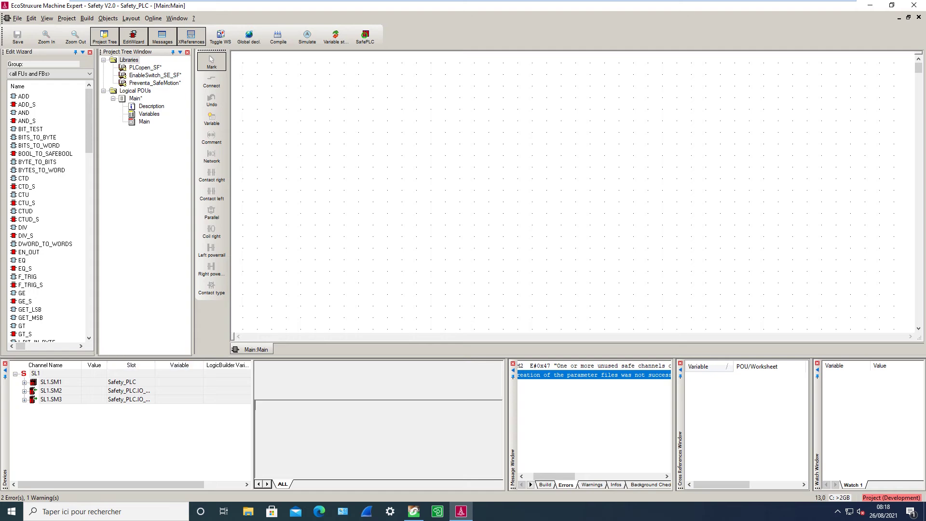
Open the global variable declarations and add a new variable, starting its name with i_SM2.
click(248, 37)
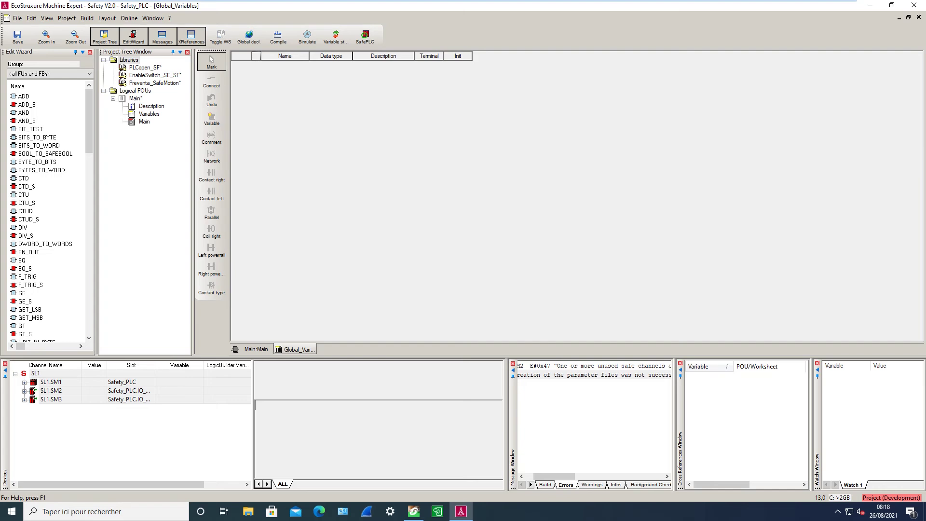
right_click(298, 82)
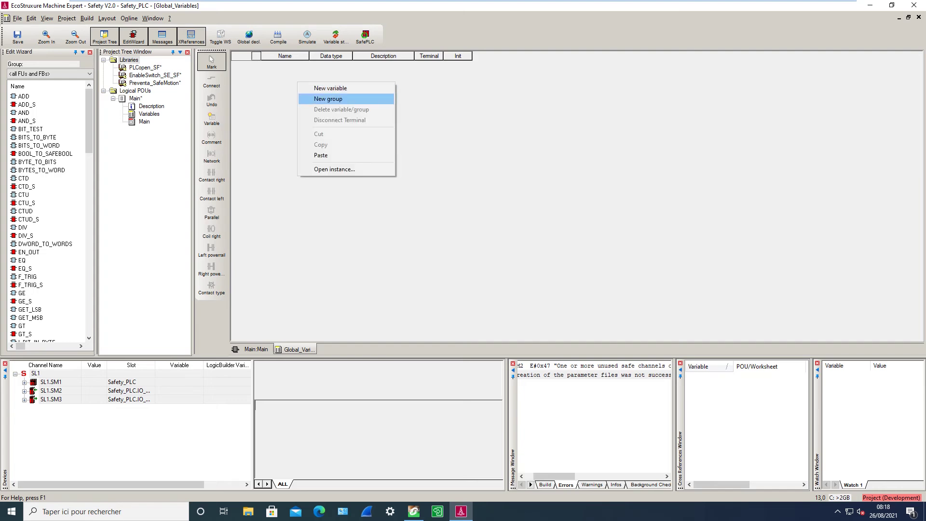
click(330, 88)
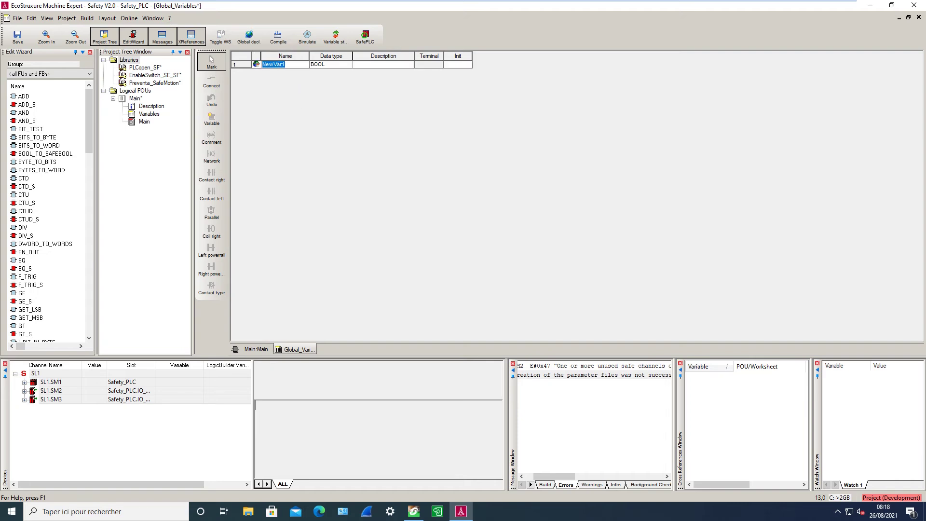
text(i_SM2)
Expand the channels of devices SL1.SM2 and SL1.SM3, and complete the new variable's name as i_SM2_xSafeModuleOk.
click(52, 390)
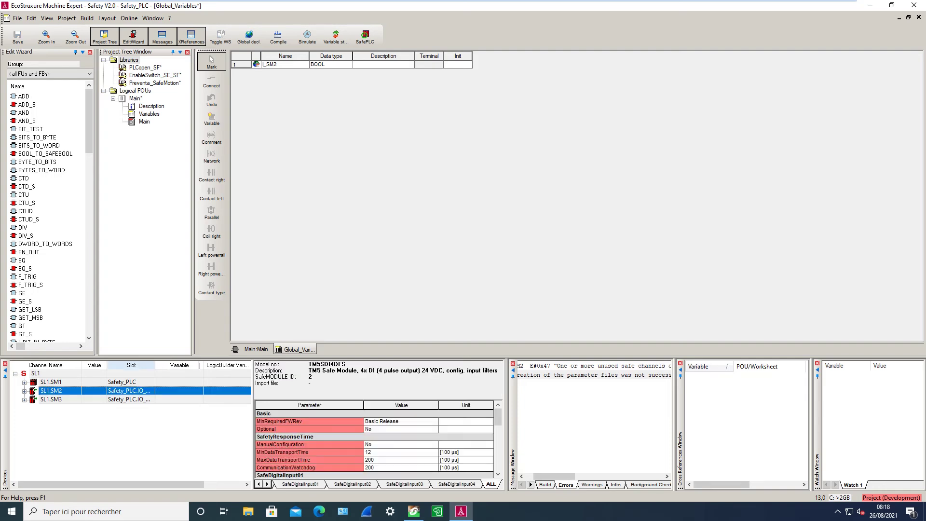
drag(155, 365, 223, 366)
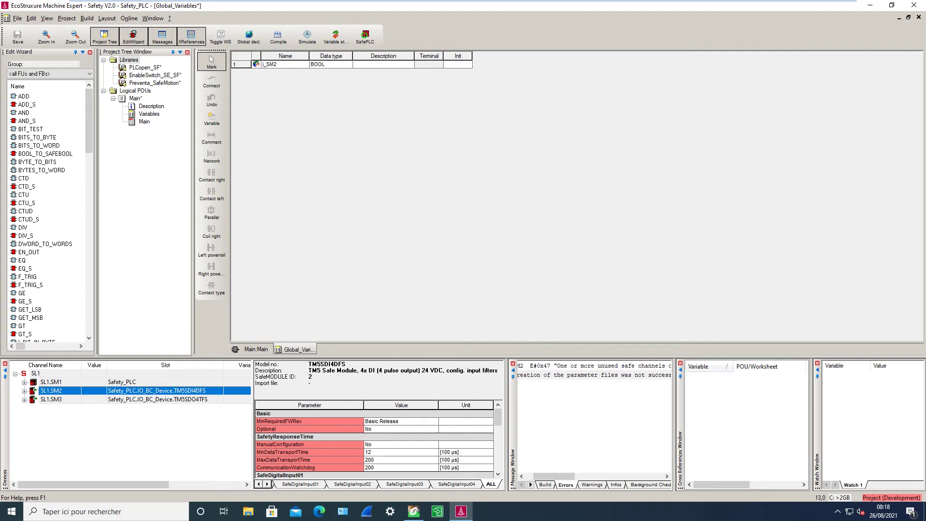
click(51, 399)
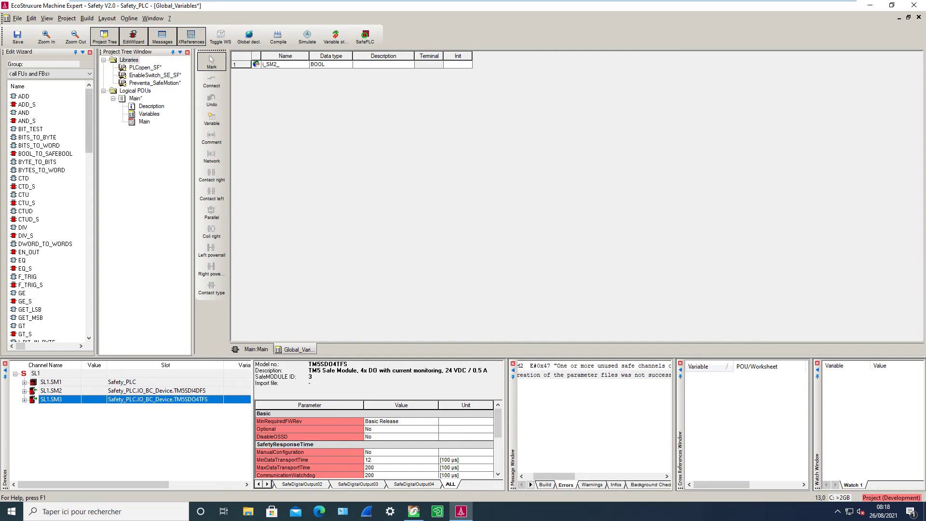
click(24, 400)
scroll(130, 425, up, 1)
click(24, 391)
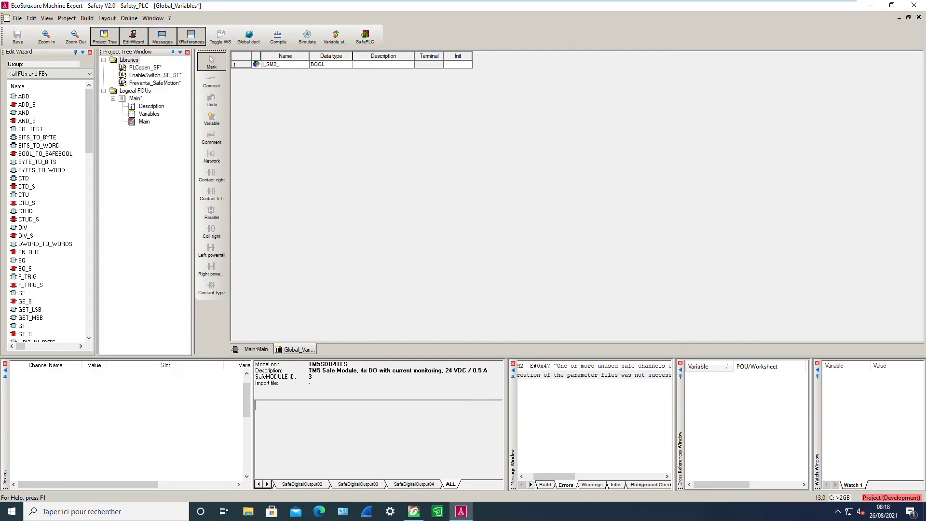
click(65, 382)
drag(81, 365, 99, 365)
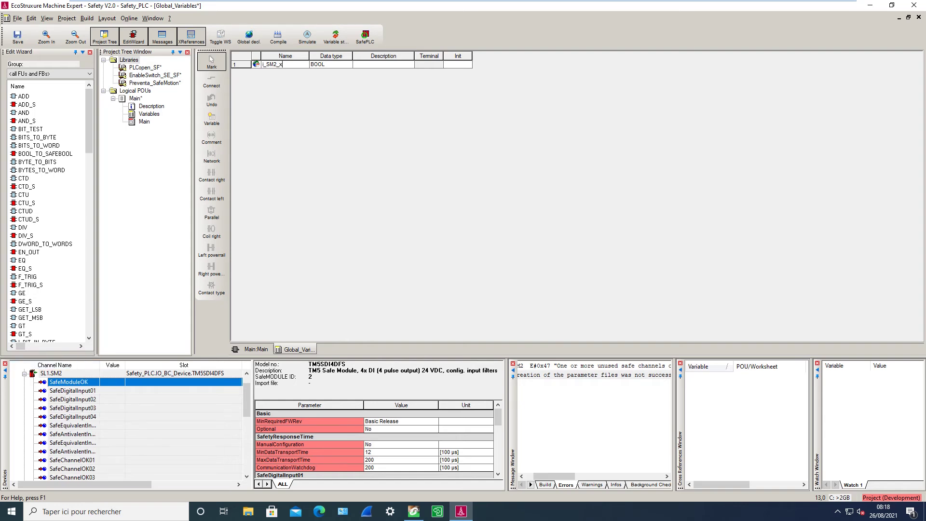
text(SafeModuleOk)
key(Tab)
drag(309, 56, 331, 56)
Duplicate the i_SM2_xSafeModuleOk variable and rename the copy as i_SM3_xSafeModuleOk.
click(241, 64)
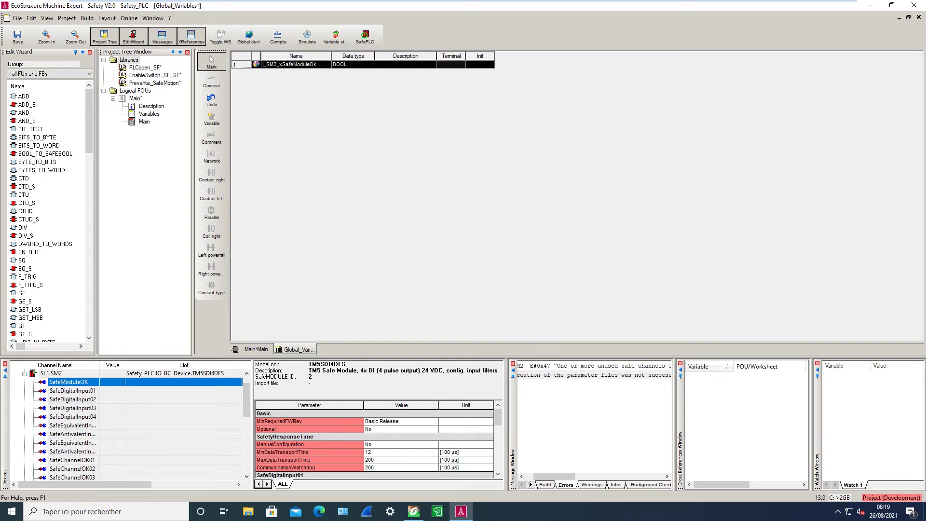
right_click(241, 64)
click(260, 128)
right_click(245, 65)
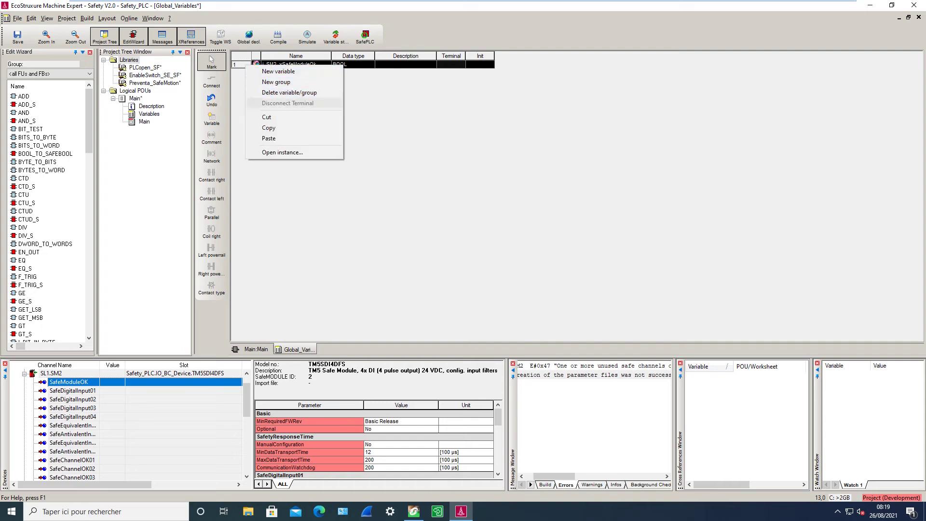
click(268, 138)
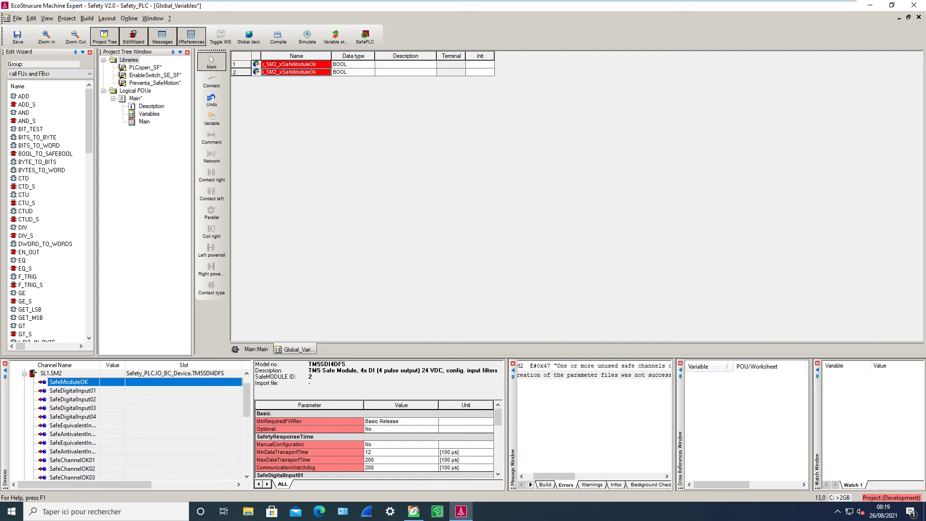
click(274, 72)
text(3)
key(Tab)
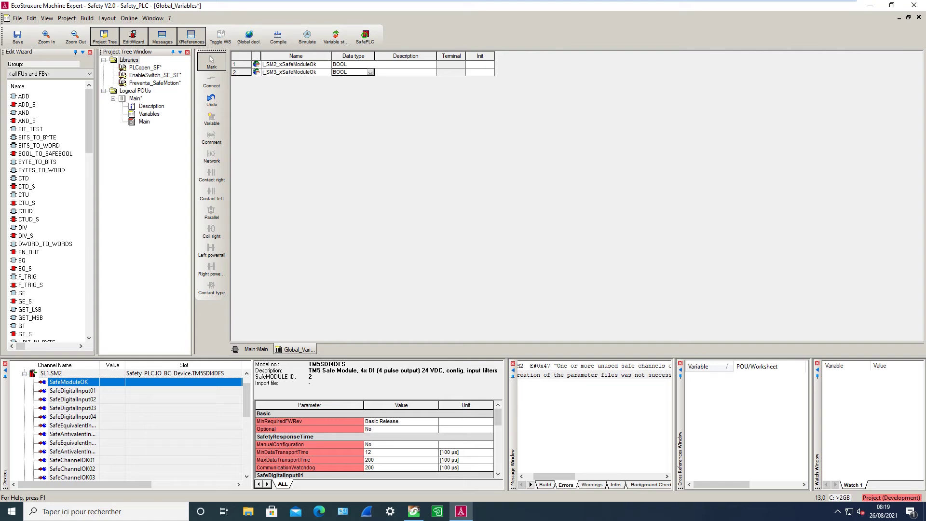
Link i_SM2_xSafeModuleOk to the SafeModuleOK channel of SL1.SM2 and widen the Terminal column.
click(241, 65)
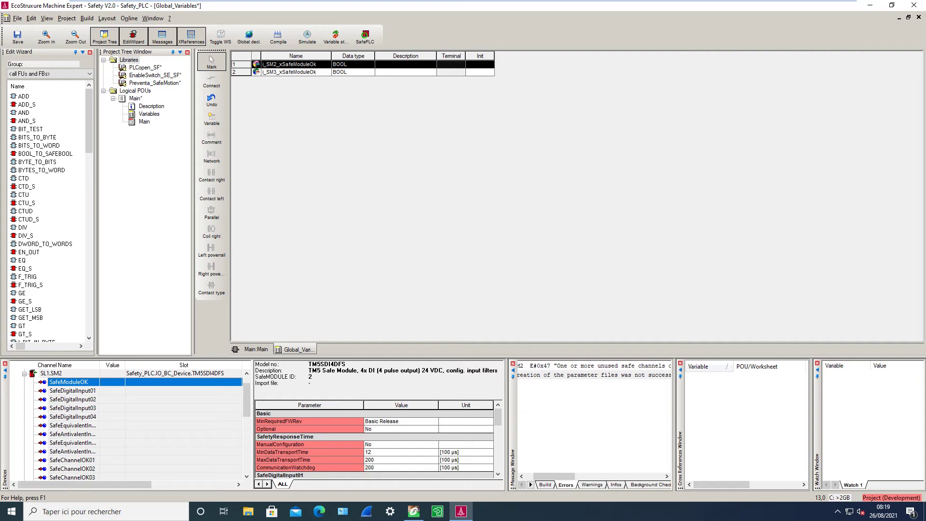
drag(241, 64, 69, 382)
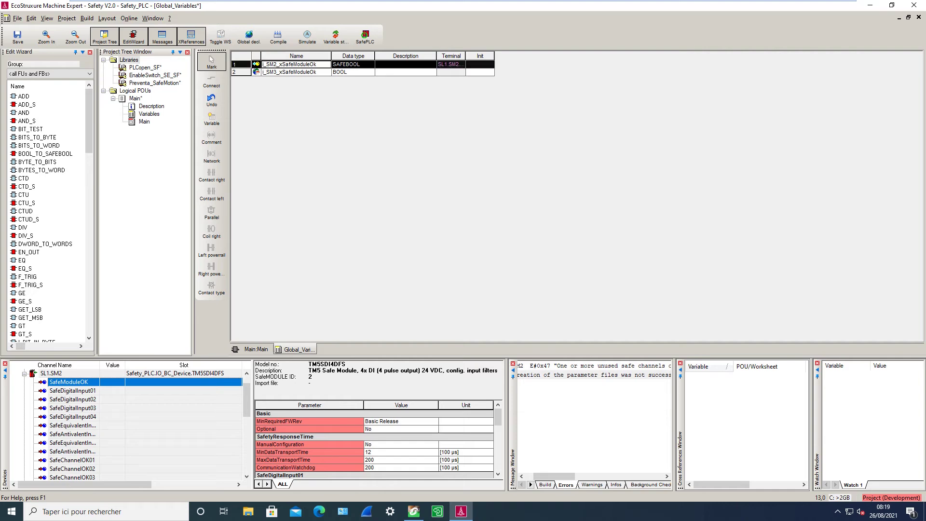
drag(465, 56, 539, 56)
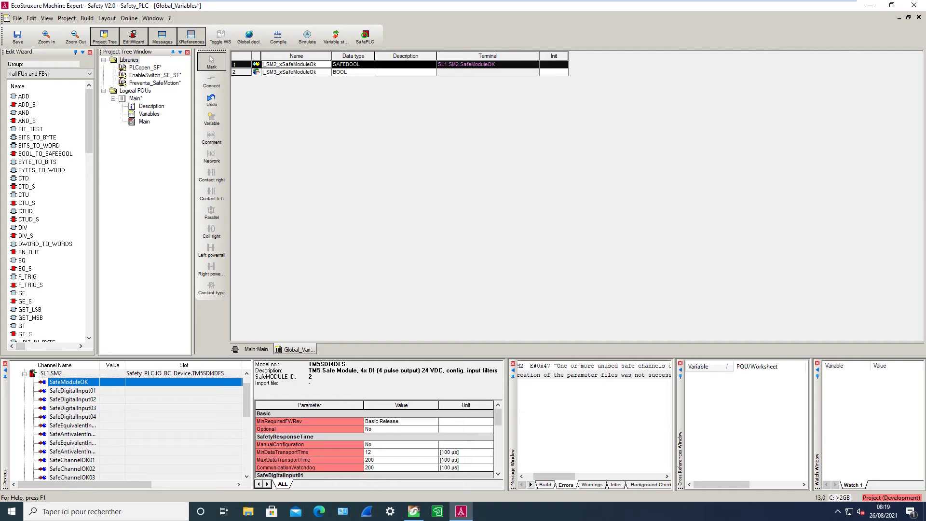
Collapse the SL1.SM2 channels and link i_SM3_xSafeModuleOk to the SafeDigitalOutput01 channel of SL1.SM3.
click(24, 374)
click(74, 400)
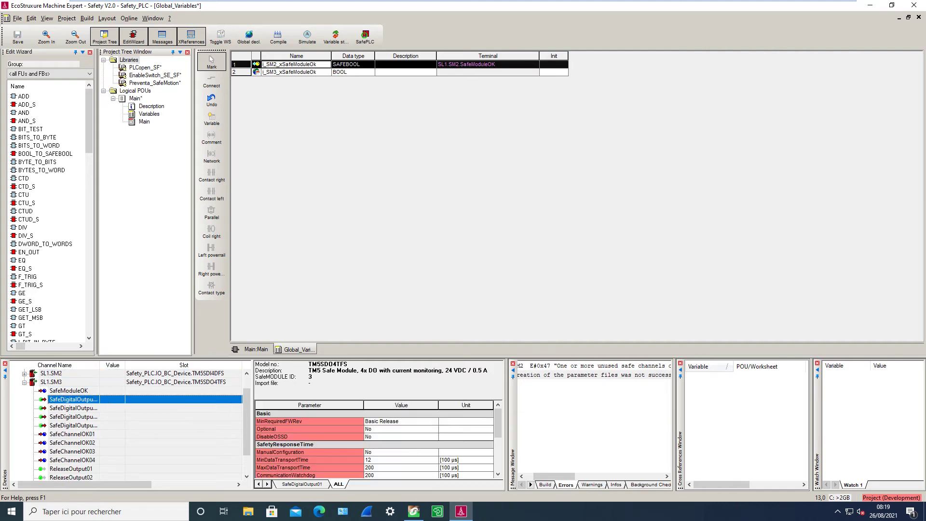
click(241, 73)
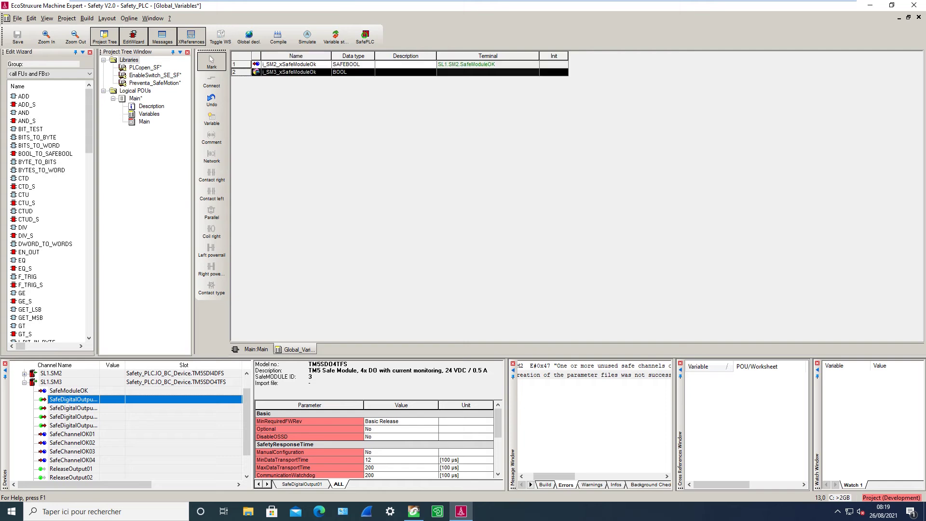
drag(74, 400, 289, 72)
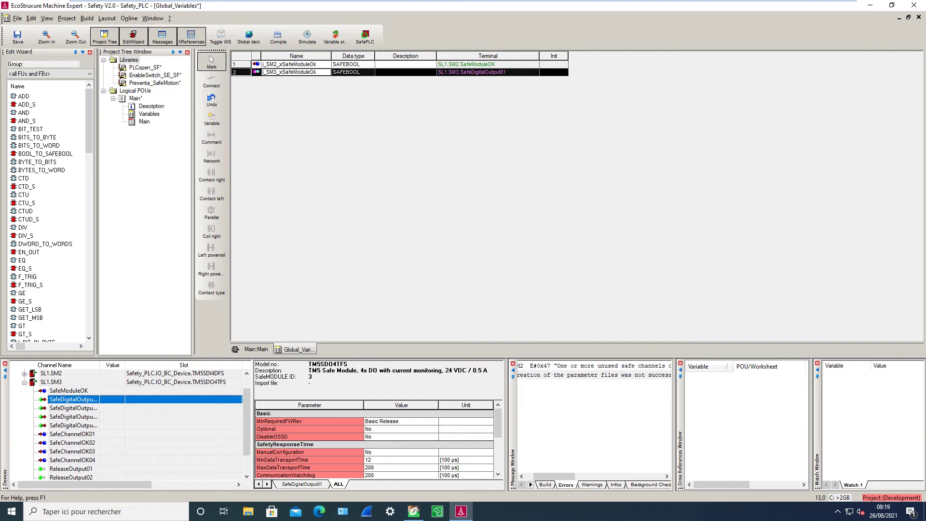
Link i_SM3_xSafeModuleOk to the SafeModuleOK channel of SL1.SM3, disconnecting and reassigning its terminal once.
click(68, 390)
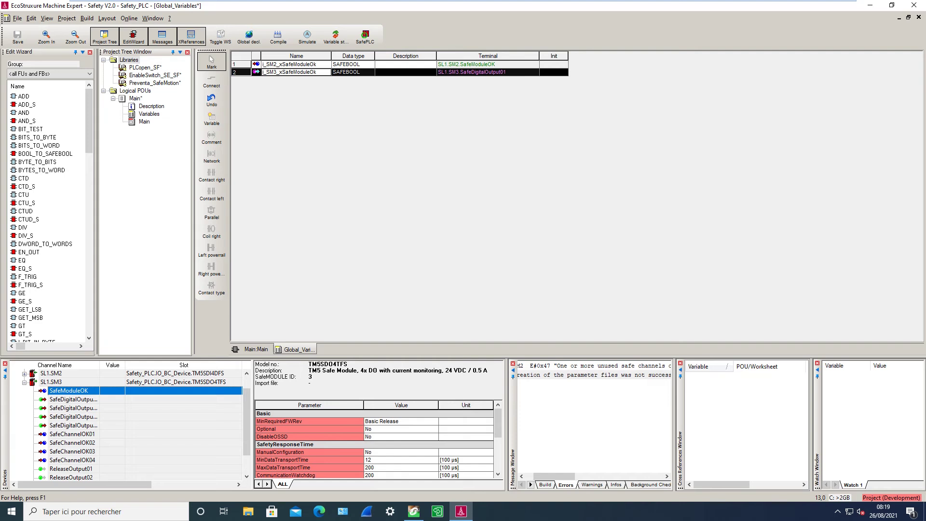
drag(68, 390, 296, 72)
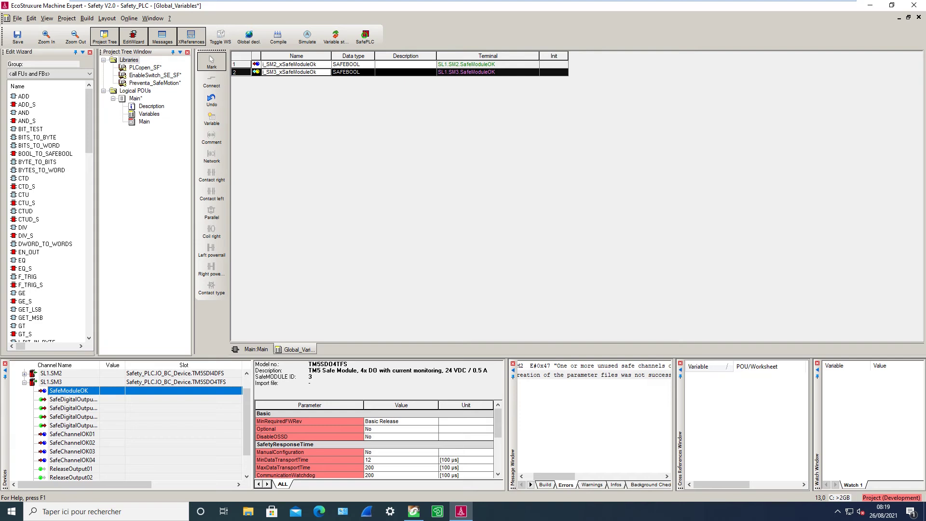
right_click(510, 72)
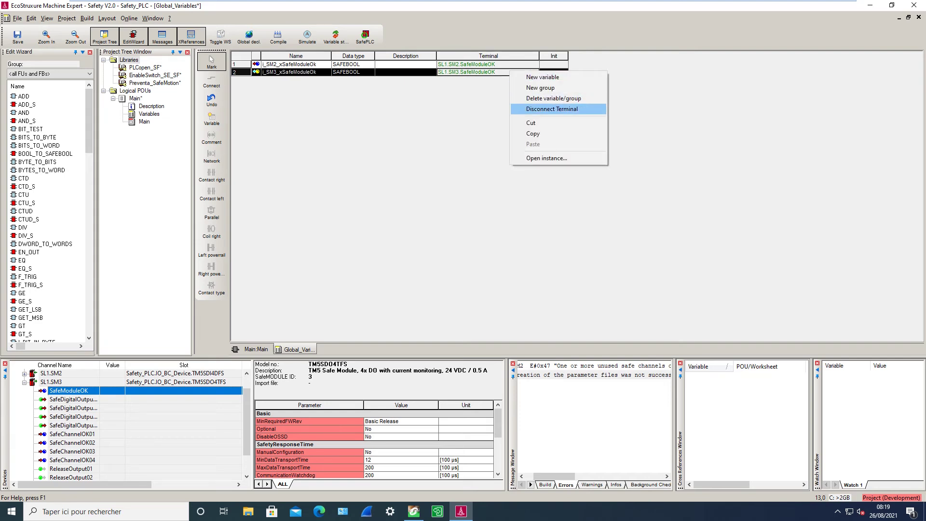
click(552, 109)
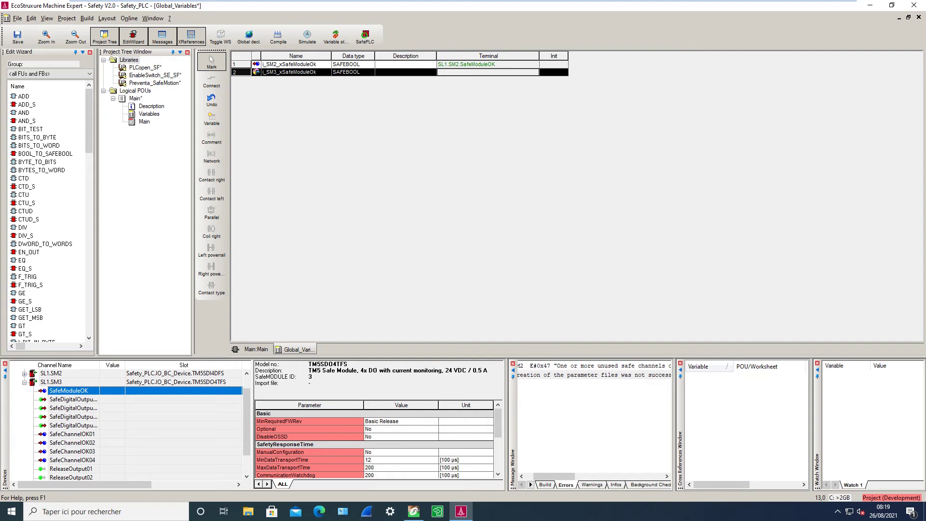
drag(68, 390, 487, 72)
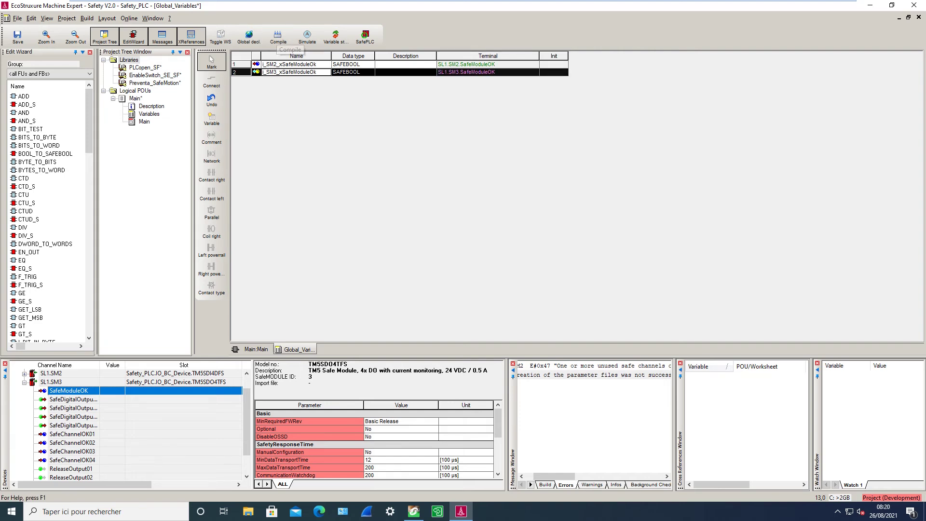
Compile the safety project and review its error and warning messages.
click(278, 37)
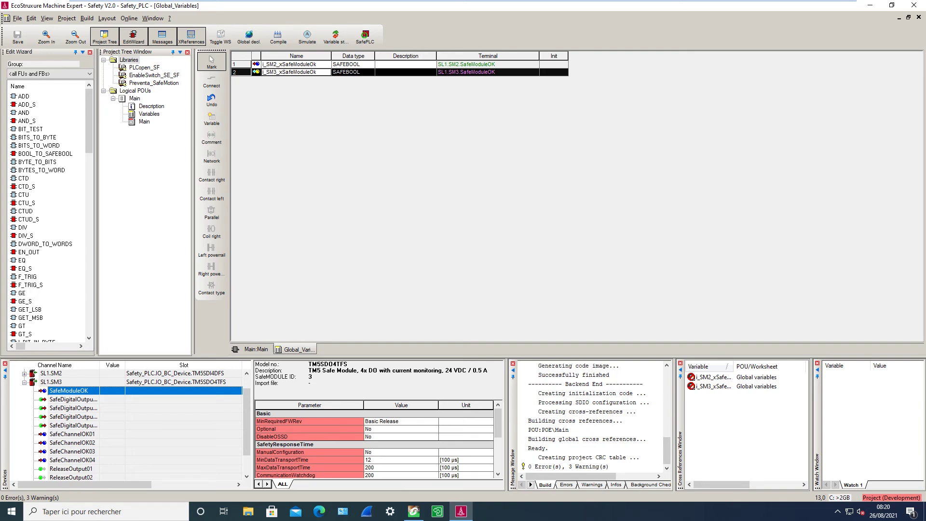
click(566, 485)
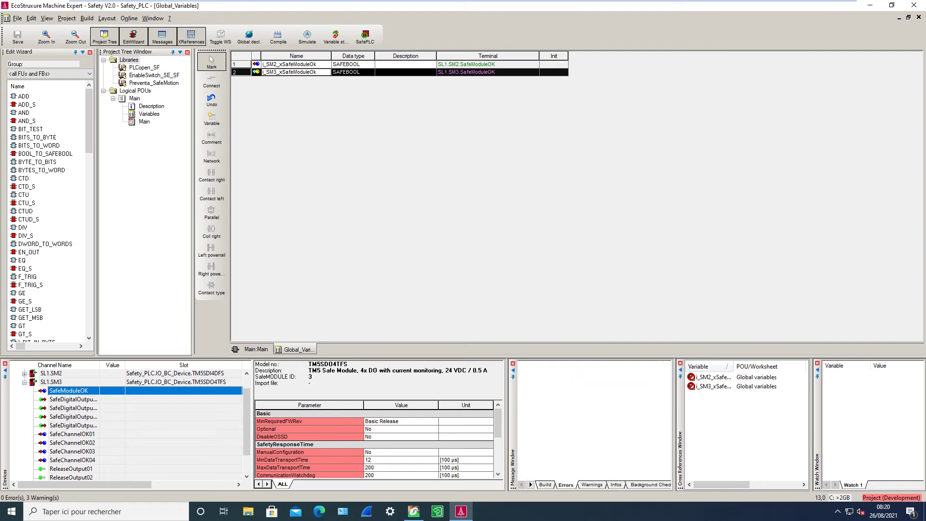
click(592, 485)
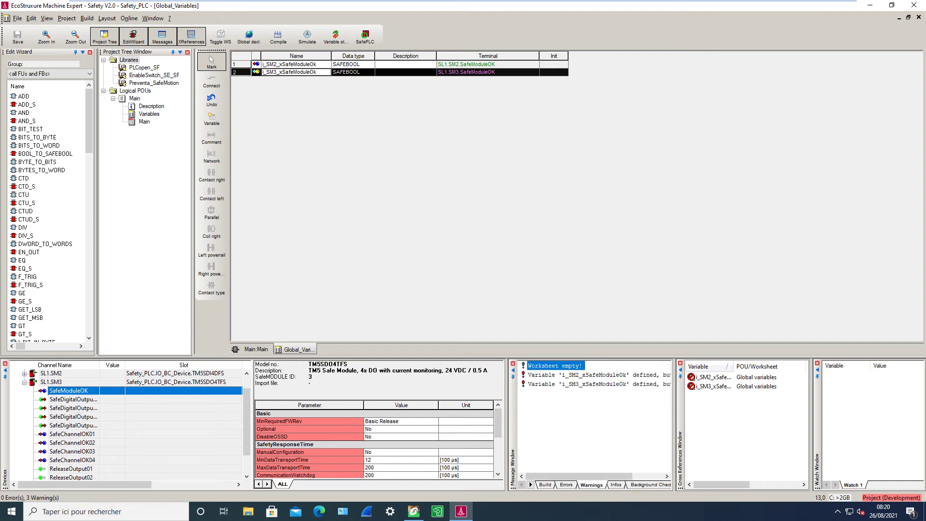
double_click(555, 366)
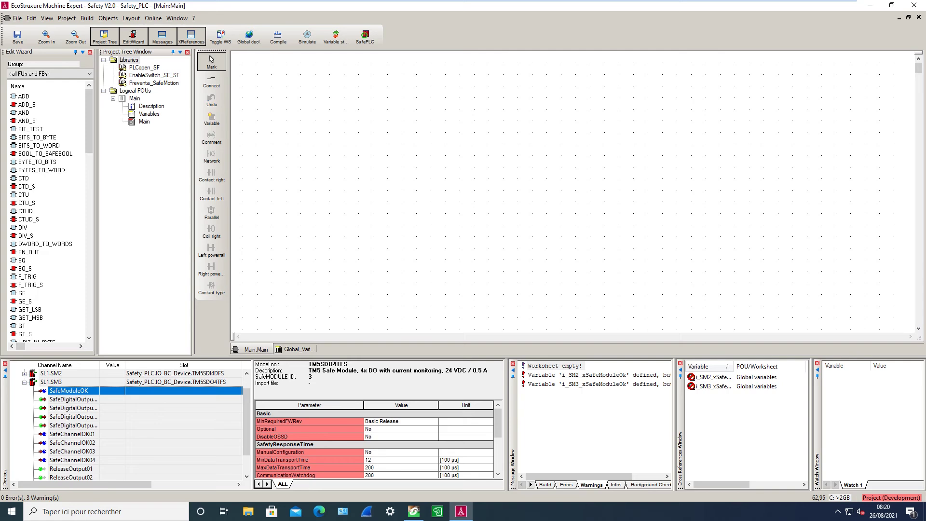
click(579, 375)
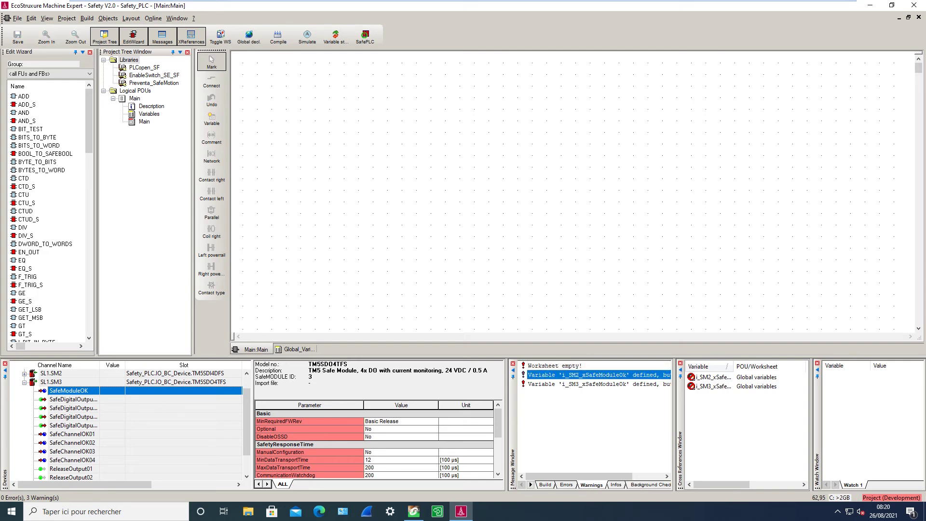
drag(578, 476, 609, 476)
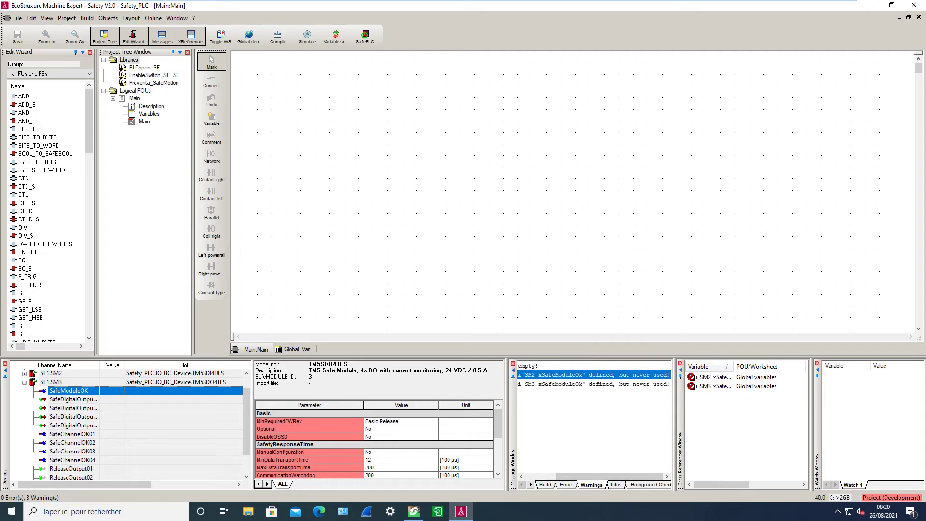
In the TCP/IP communication settings, choose SLC100 or SLC200 directly connected and enter the IP address 172.20.0.1.
click(153, 18)
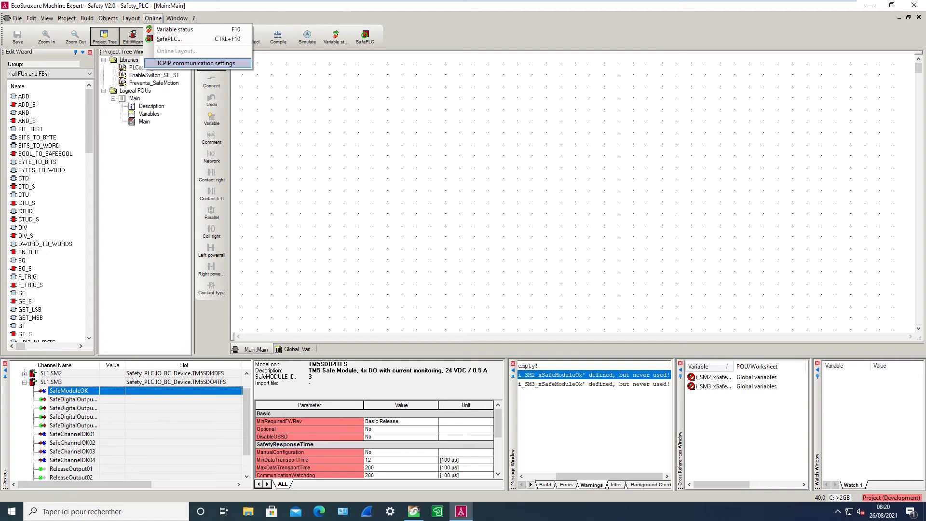
key(Return)
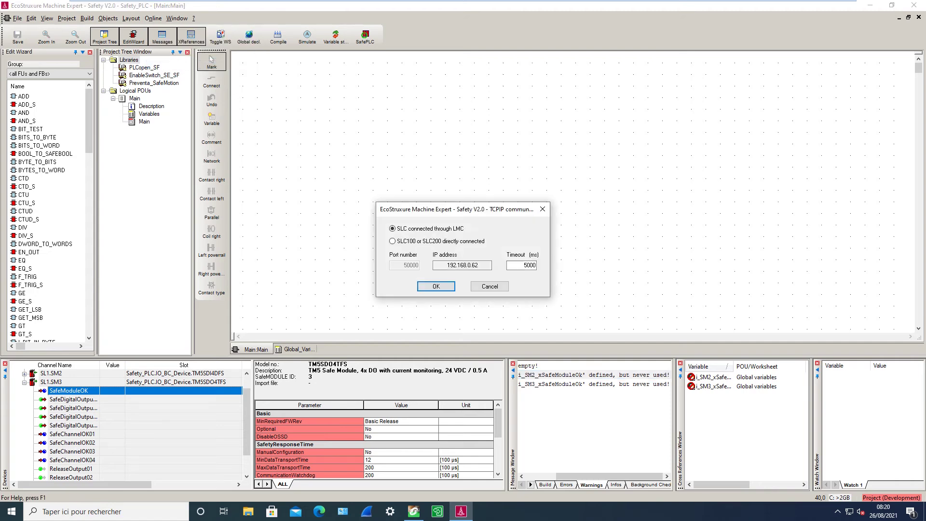
key(Down)
text(172.20.0.1)
Check the Ethernet_1 and Safety_PLC IP addresses in Logic Builder, and confirm the TCP/IP communication settings in Machine Expert - Safety.
click(414, 512)
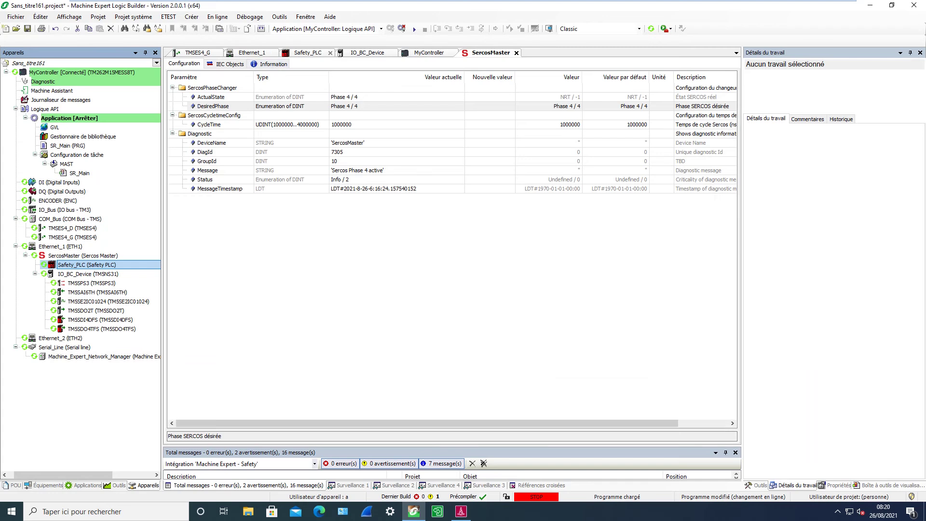
click(252, 53)
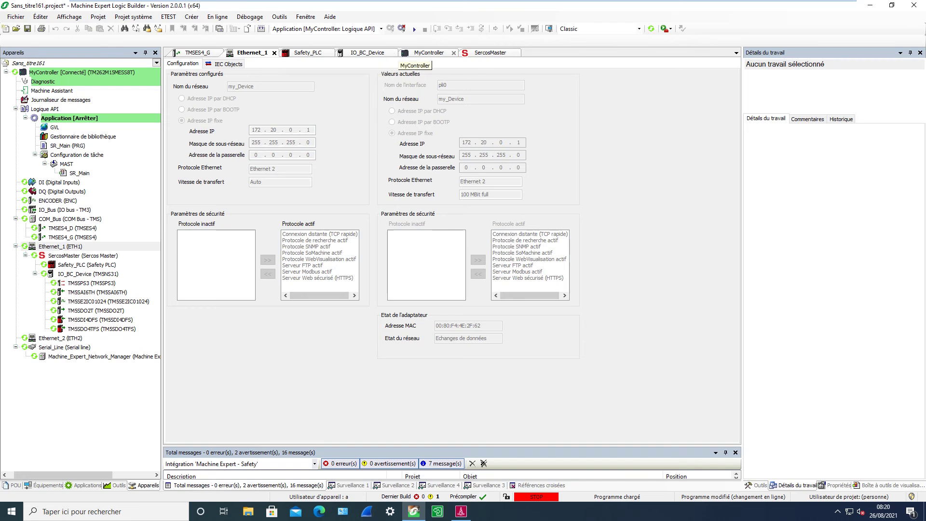
click(429, 52)
click(461, 64)
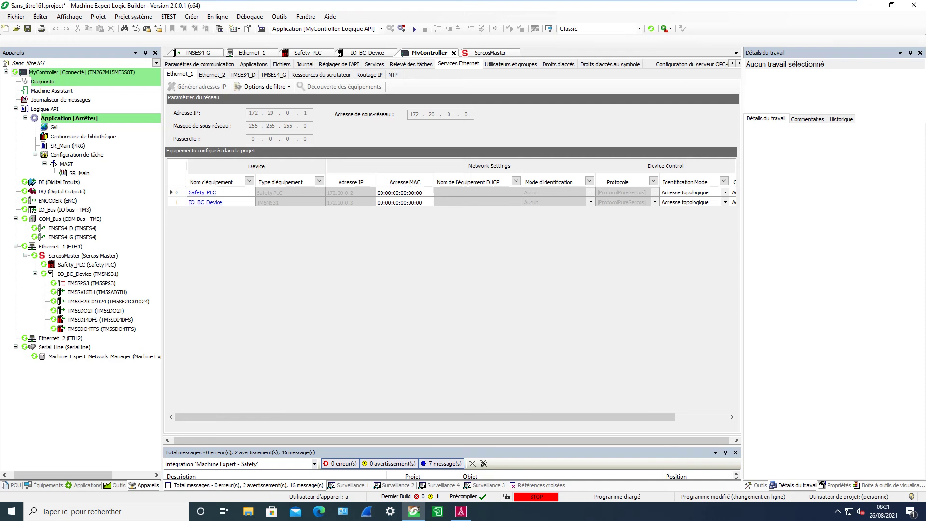
click(461, 511)
click(436, 286)
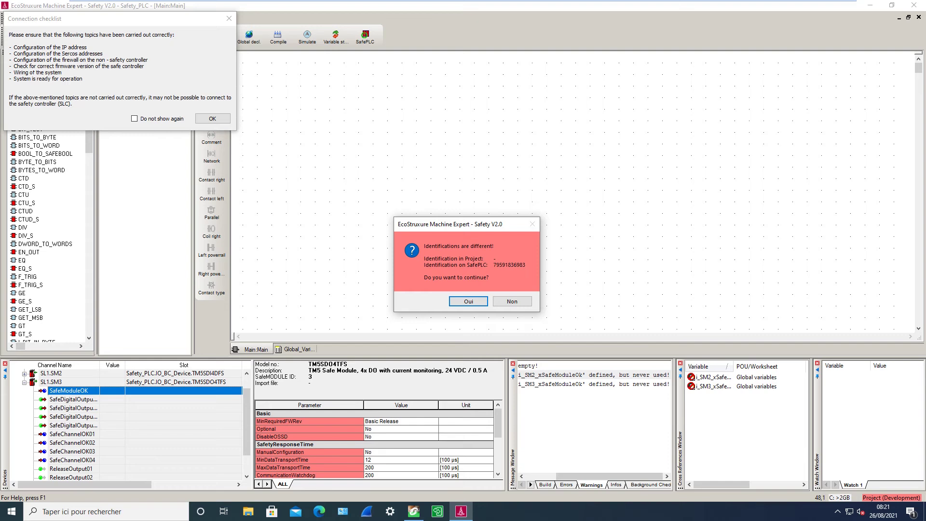
Accept the differing project and SafePLC identifications, and set and confirm a new SafePLC password.
key(Return)
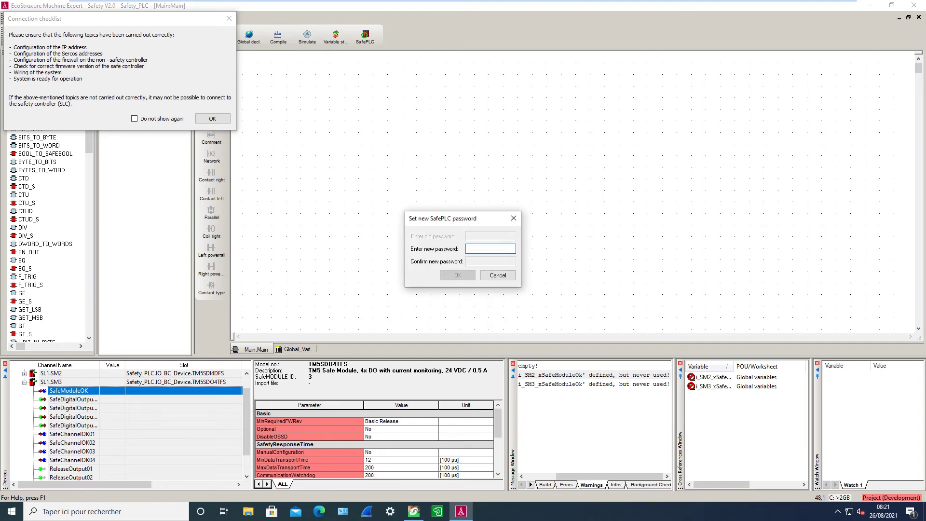
text(******)
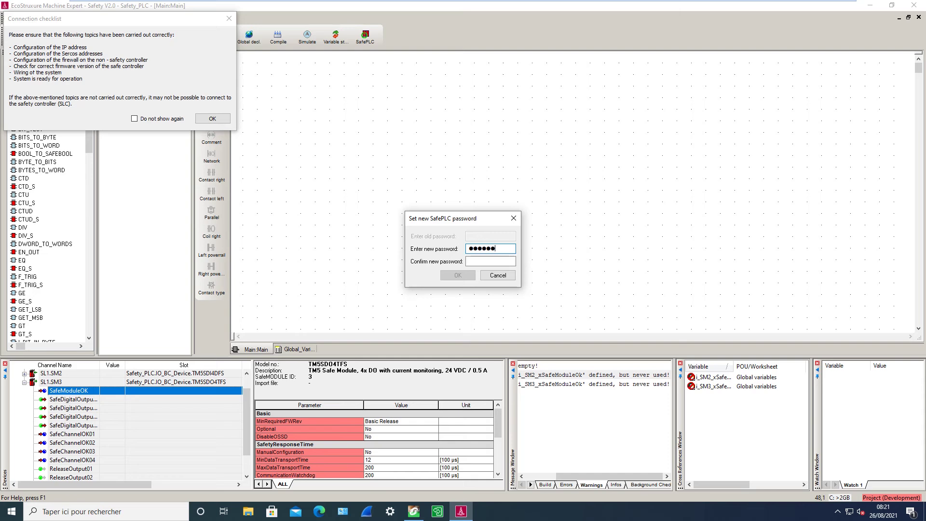
click(491, 261)
text(******)
key(Return)
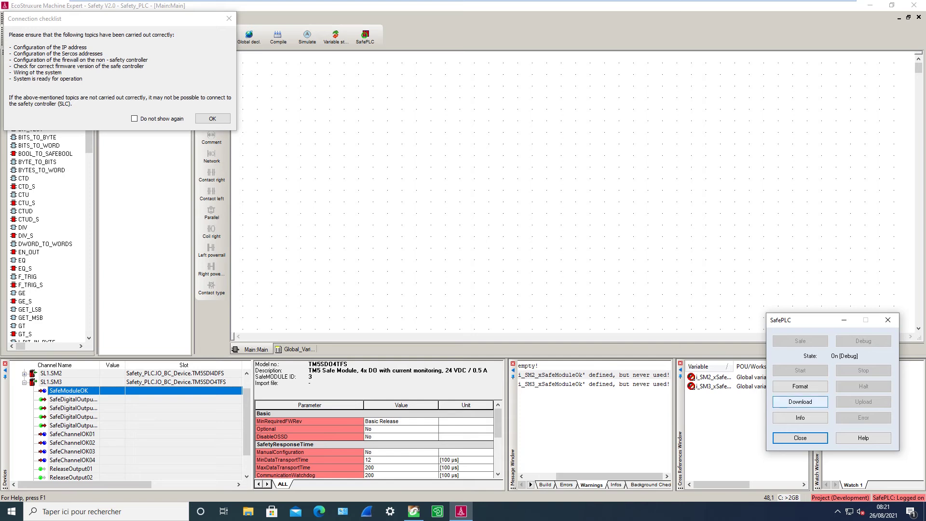
Download the safety project to the SafePLC and acknowledge the functional test notice.
click(800, 402)
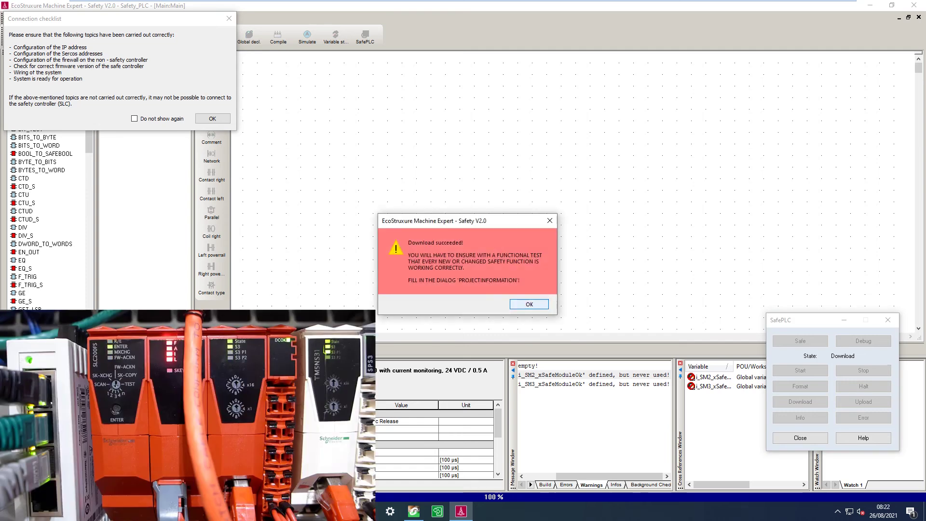
key(Return)
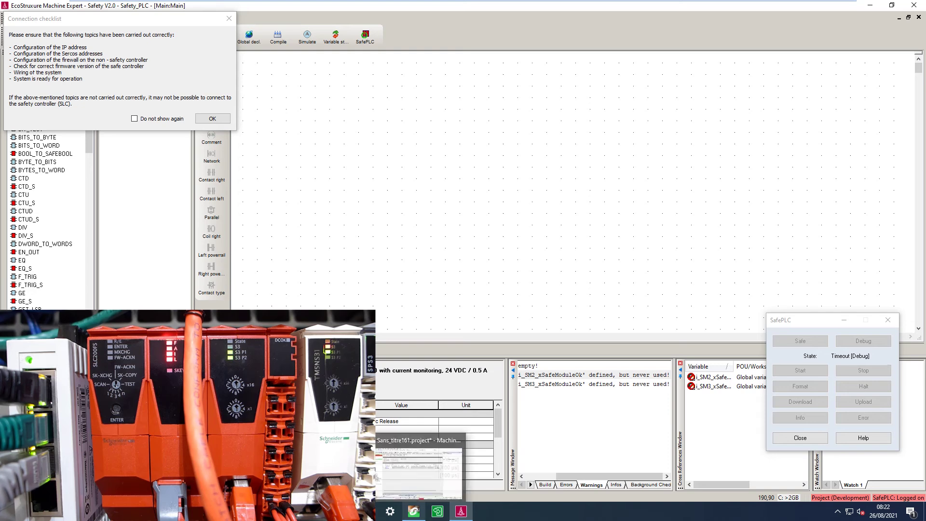
In Logic Builder, dismiss the connection checklist, write DesiredPhase NRT / -1 to the SercosMaster, and check the SafePLC state in Machine Expert - Safety.
click(414, 512)
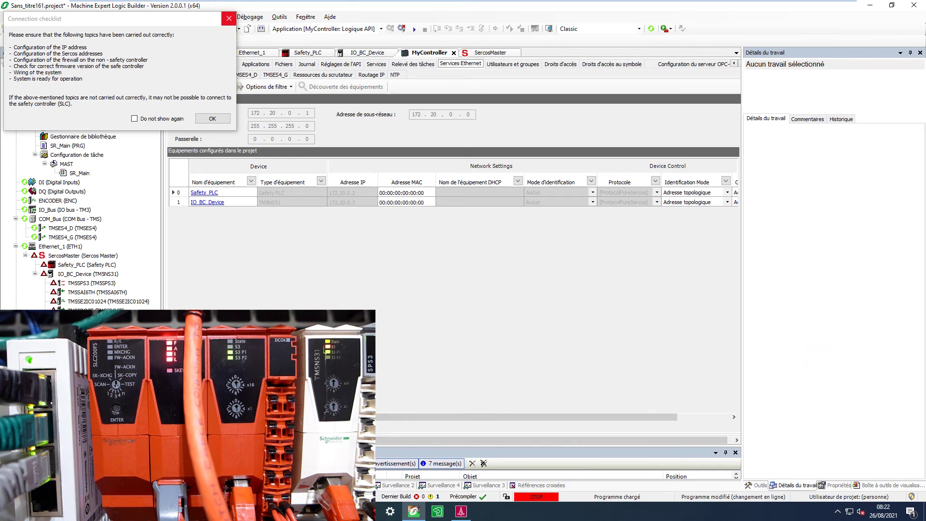
click(212, 118)
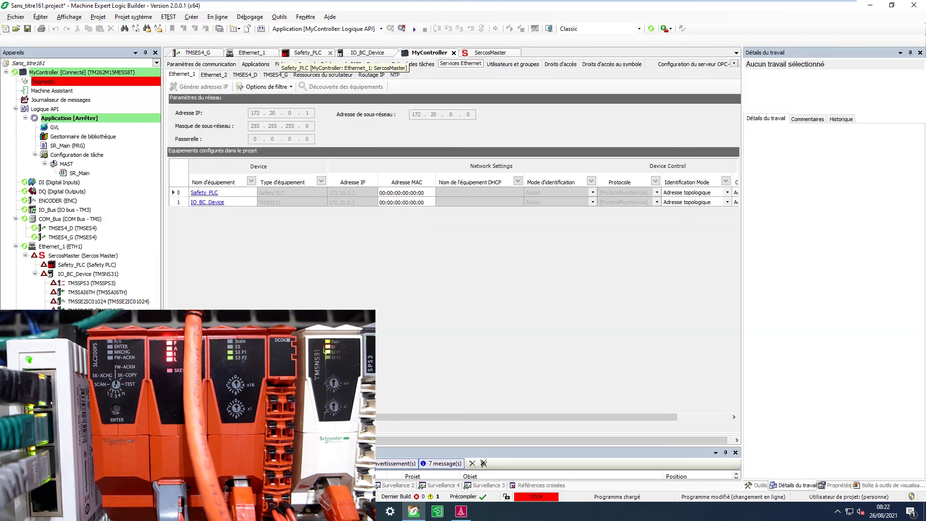
click(490, 52)
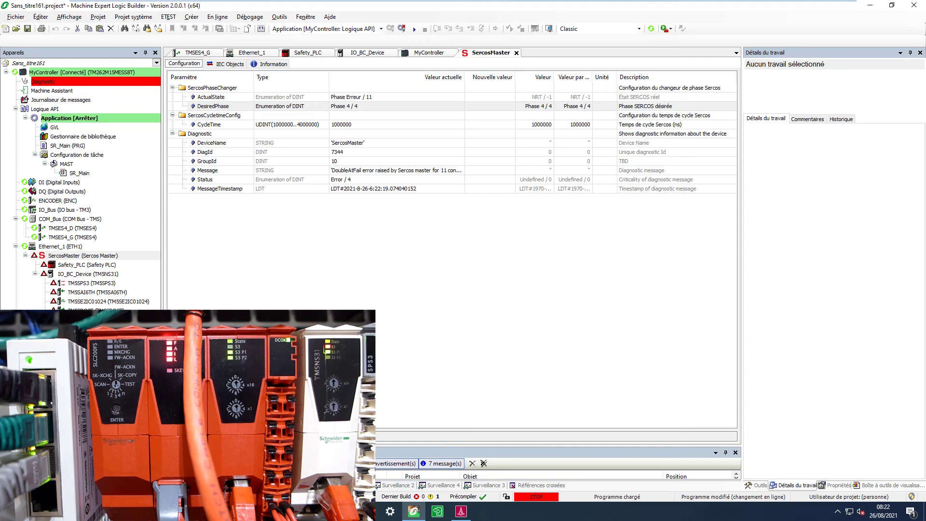
click(477, 105)
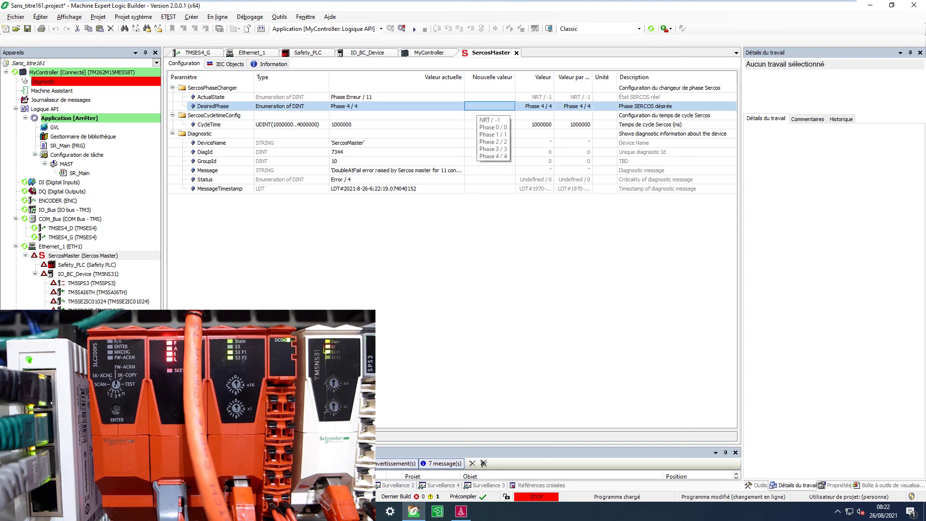
click(490, 106)
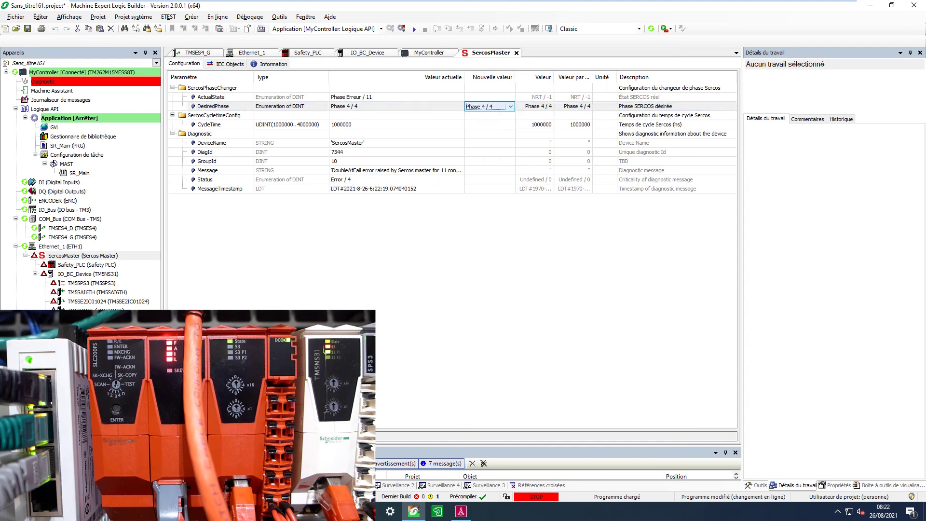
click(511, 106)
click(487, 115)
click(489, 125)
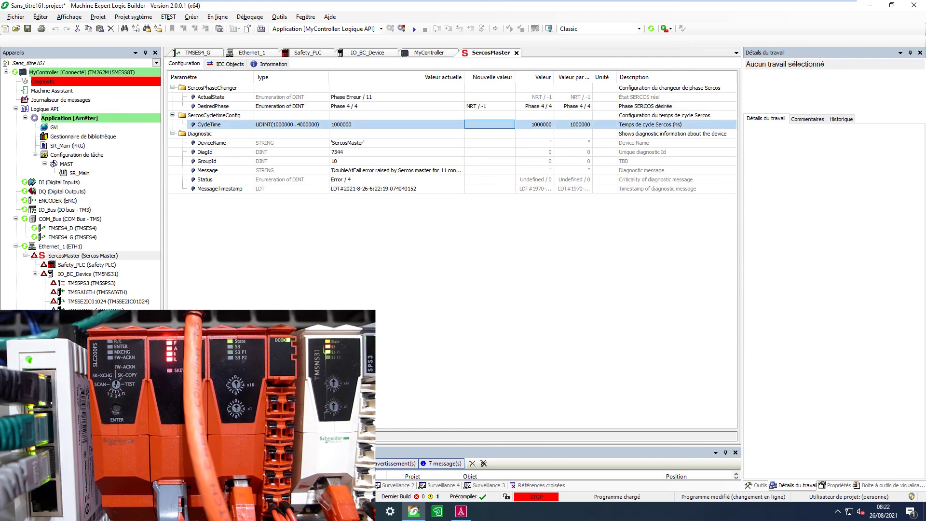
key(ctrl+F7)
key(o)
key(alt+Tab)
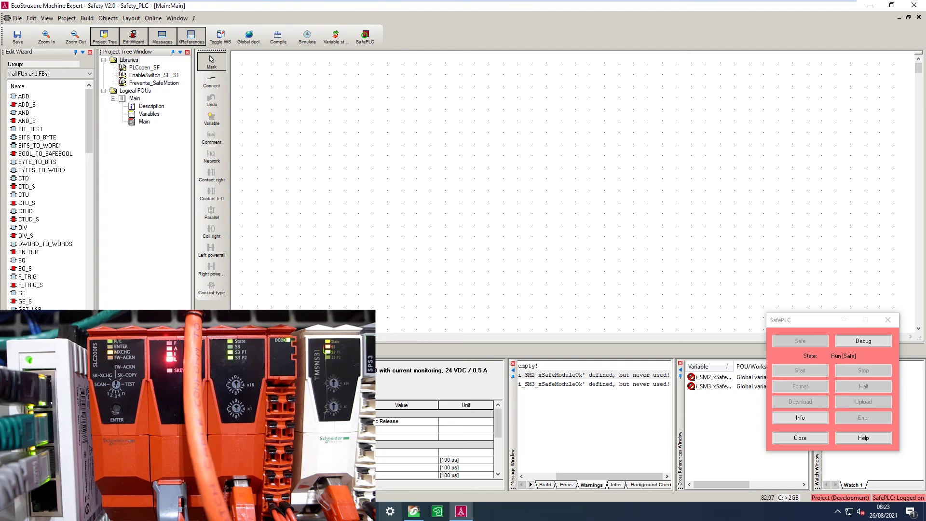
Back in Logic Builder, write DesiredPhase Phase 4 / 4 to the SercosMaster, and return to Machine Expert - Safety to check the SafePLC state.
key(alt+Tab)
click(489, 106)
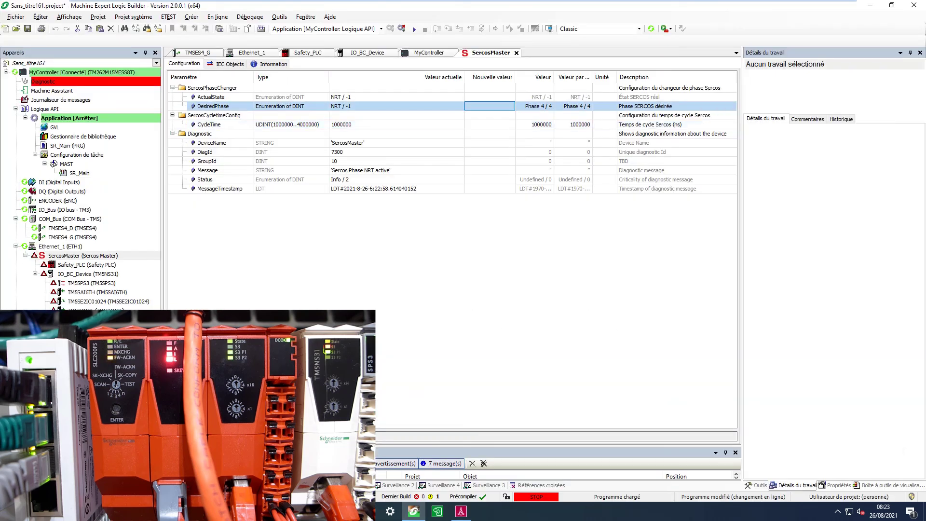
click(490, 105)
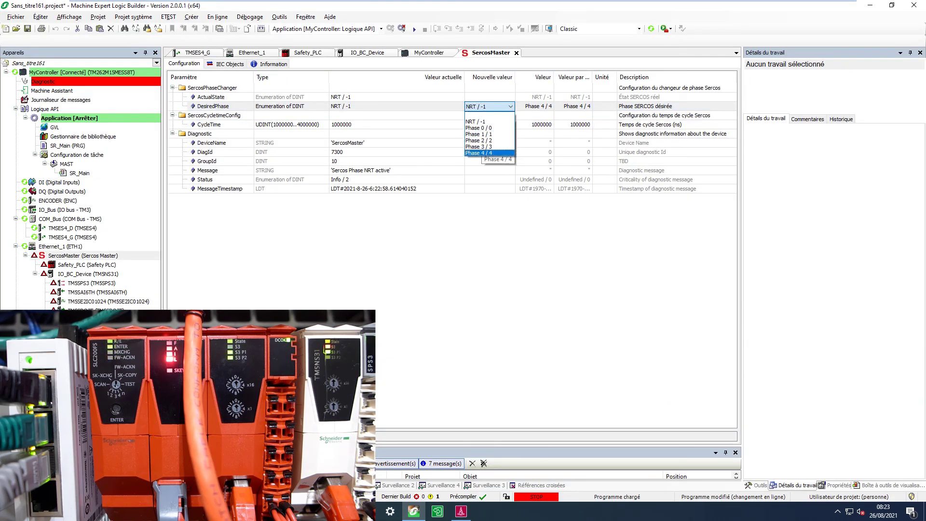
click(485, 152)
click(534, 124)
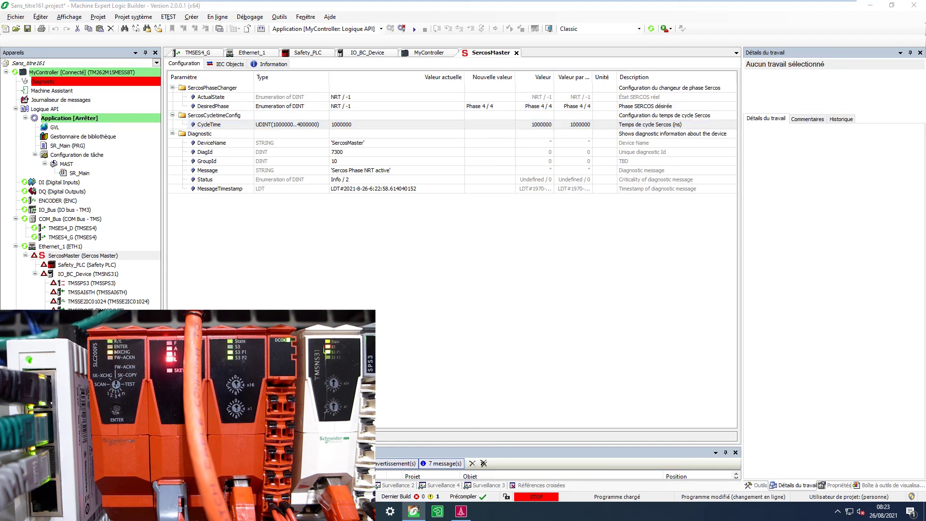
key(ctrl+F7)
key(Return)
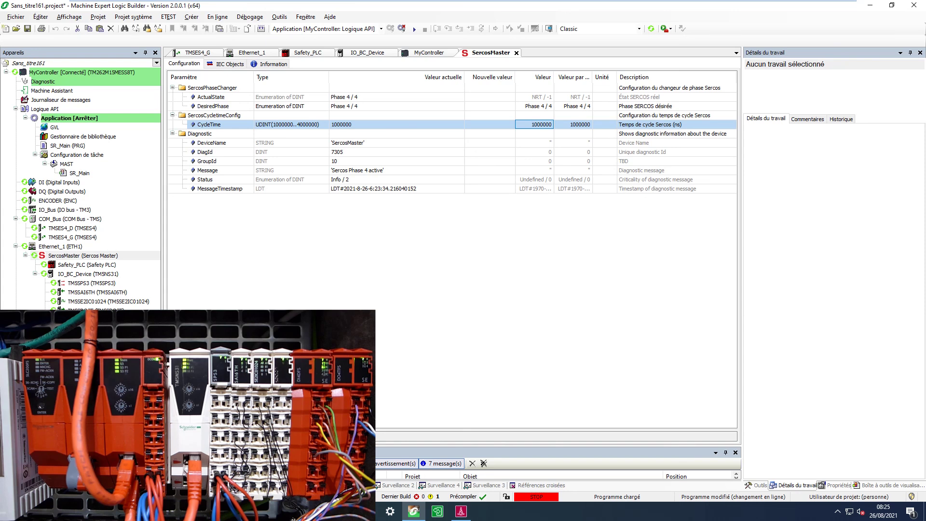
click(461, 511)
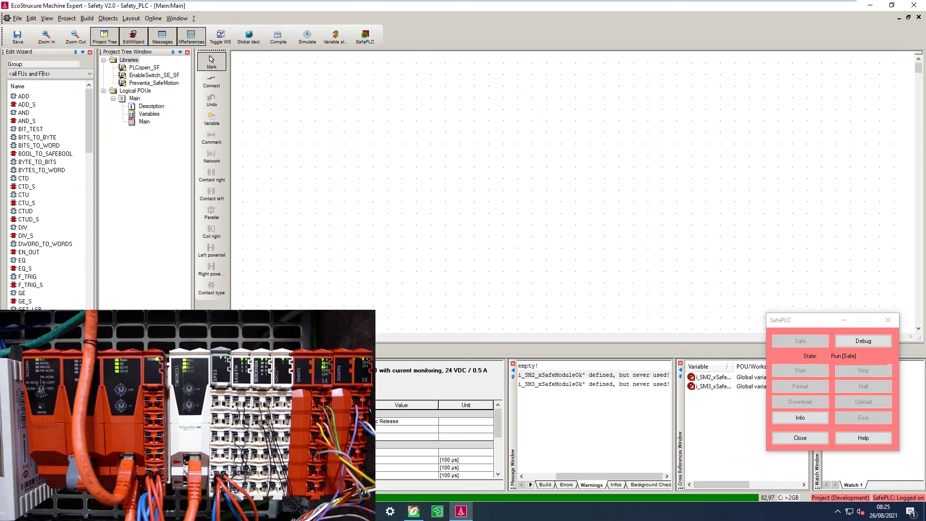